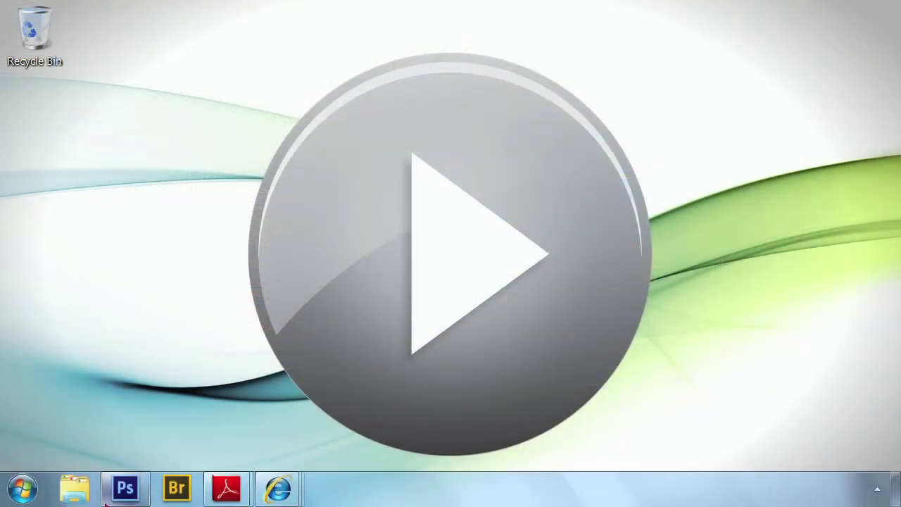
- Restore the Photoshop window with the wheelbarrow photo from the Windows taskbar
click(107, 496)
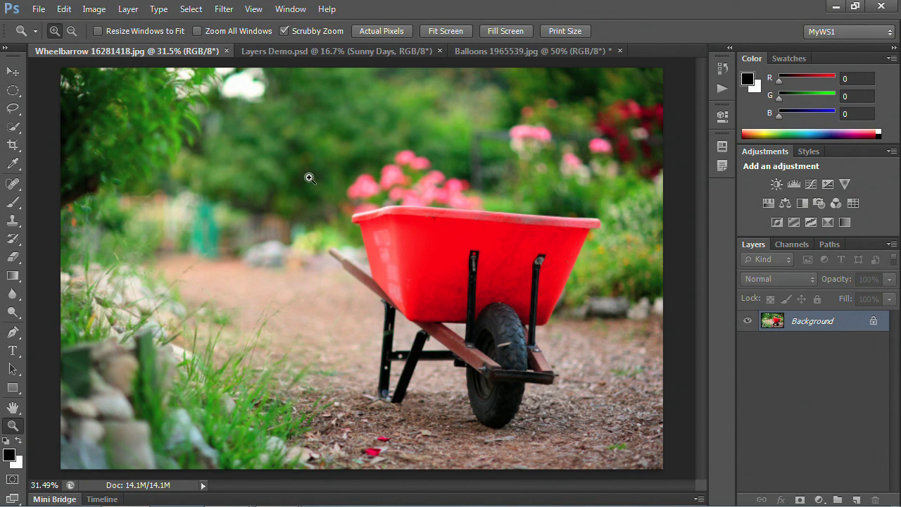
- Scrubby-zoom in on the pink flowers and out again, ending framed on the red wheelbarrow tub
drag(309, 178, 436, 326)
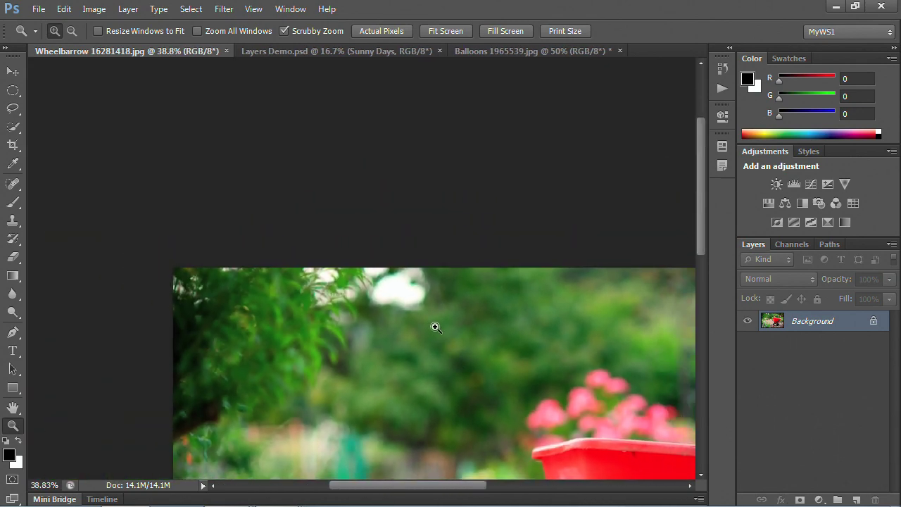
drag(607, 463, 611, 483)
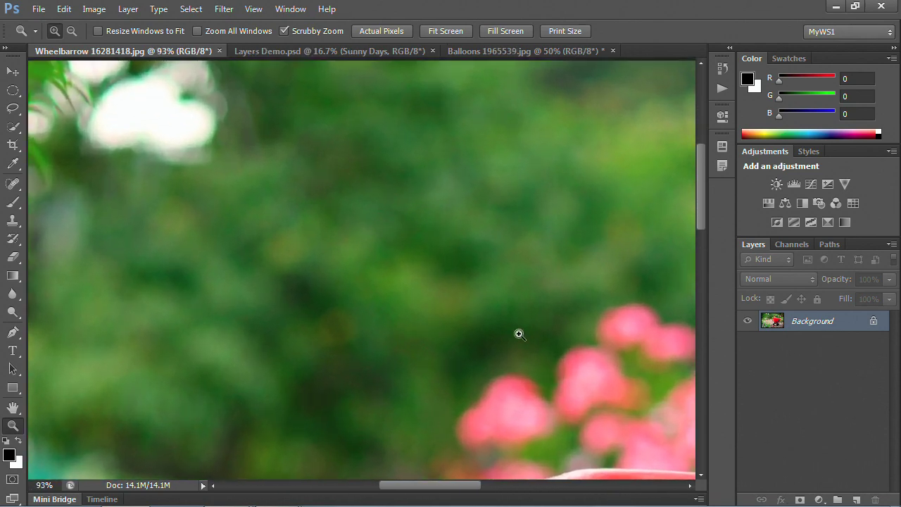
drag(519, 332, 479, 323)
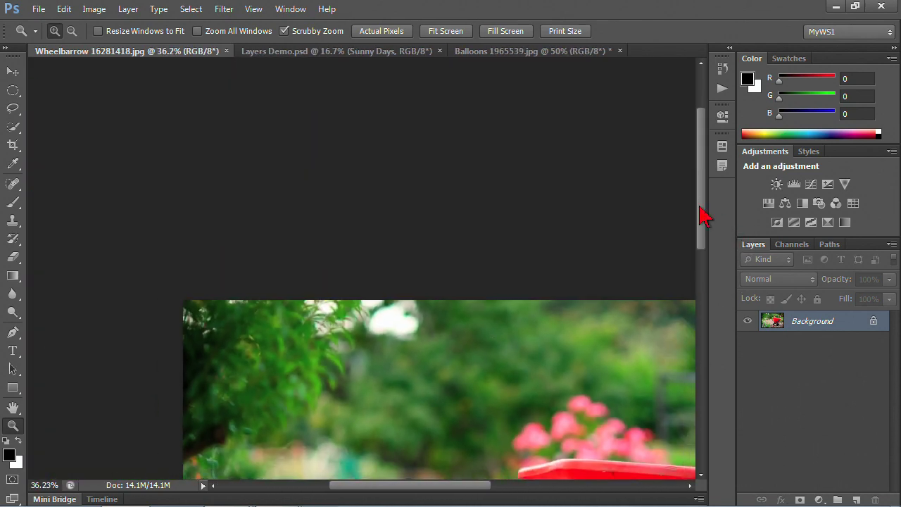
drag(702, 217, 708, 326)
drag(420, 486, 493, 485)
drag(394, 192, 453, 301)
drag(392, 237, 370, 181)
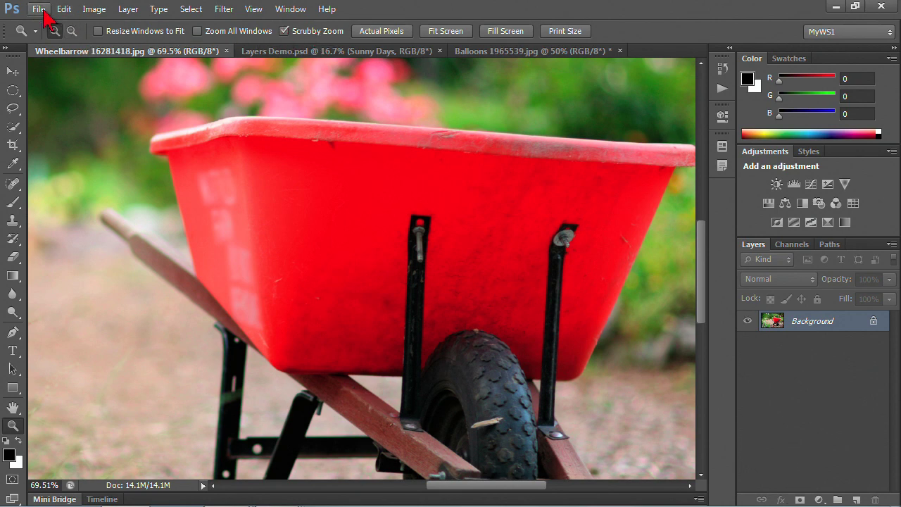
click(64, 9)
mouse_move(117, 482)
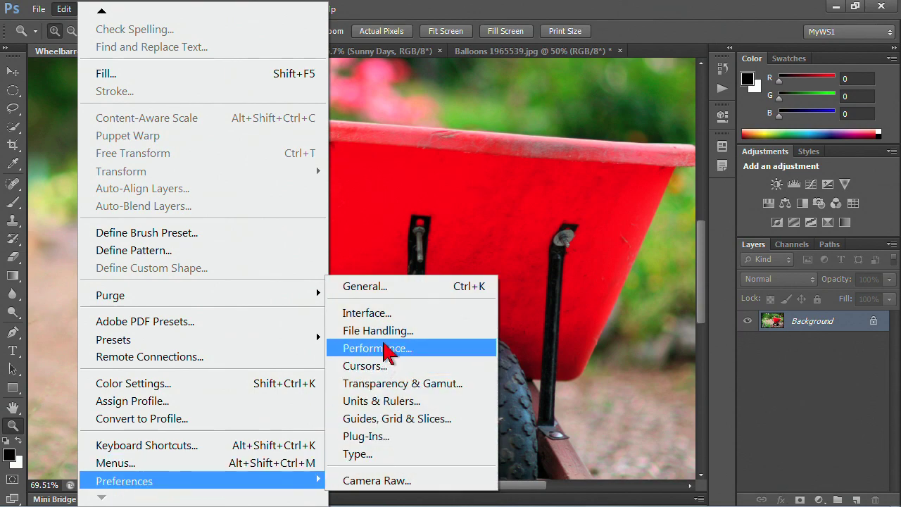
click(386, 349)
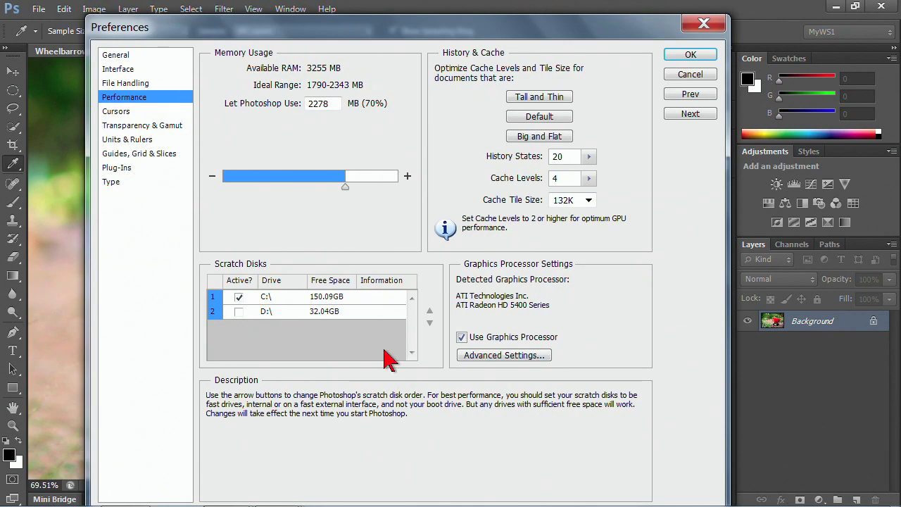
mouse_move(492, 340)
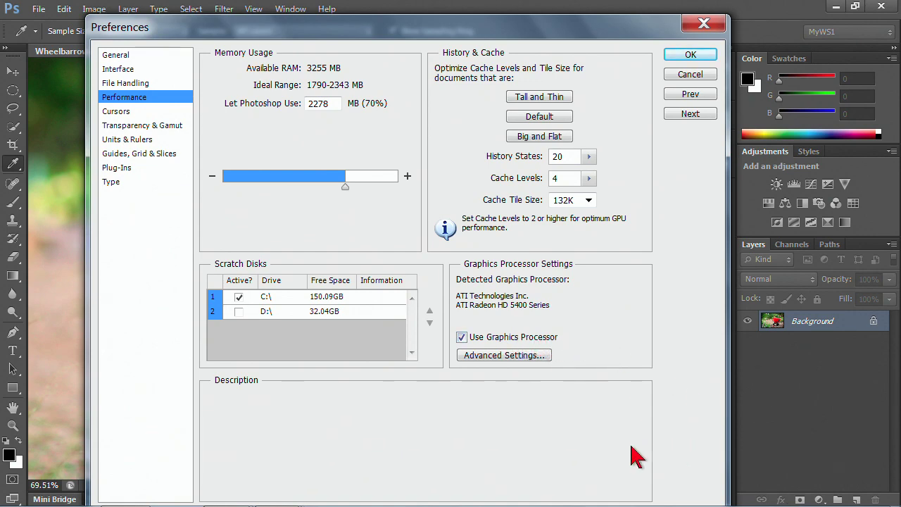
mouse_move(521, 342)
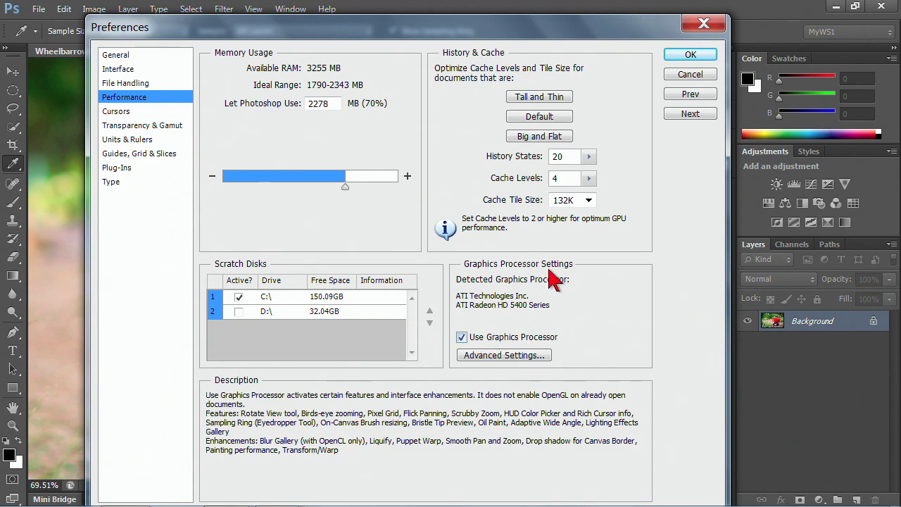
click(690, 76)
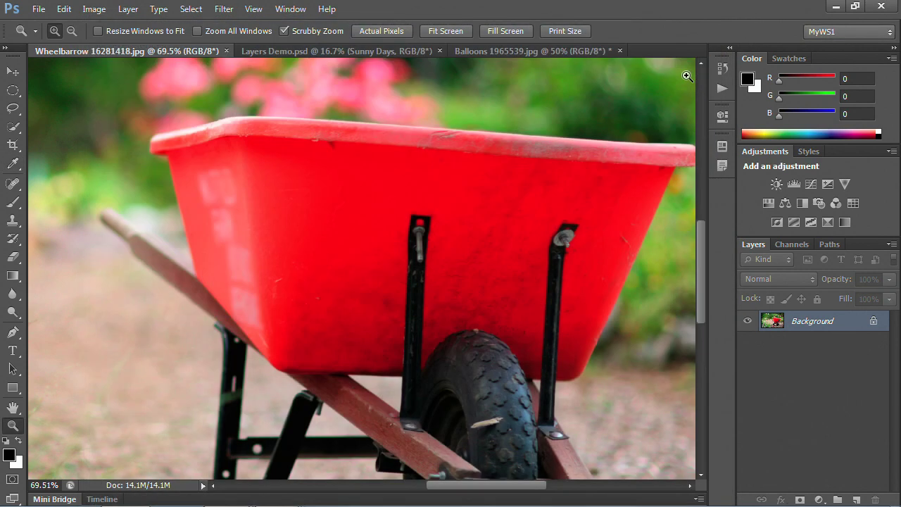
- Turn off Scrubby Zoom and drag a marquee to zoom into the wheelbarrow handle area
click(285, 31)
drag(111, 99, 493, 448)
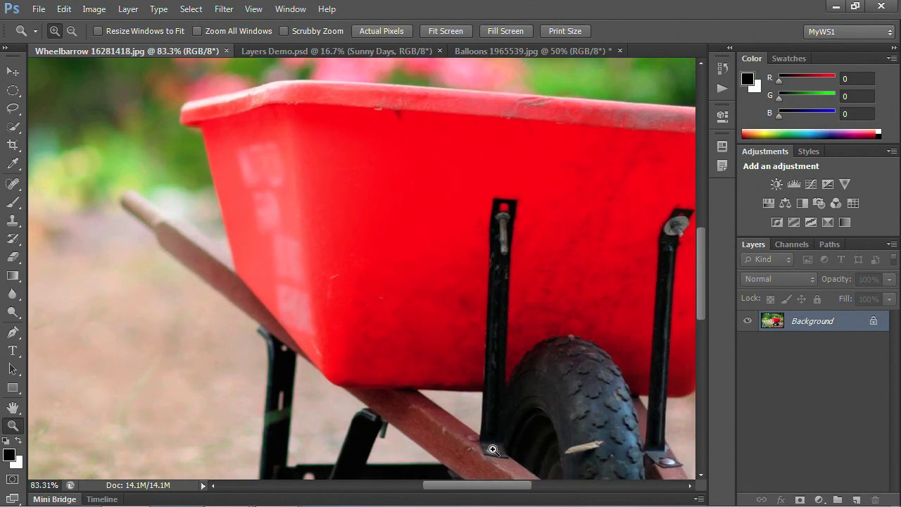
drag(96, 168, 378, 413)
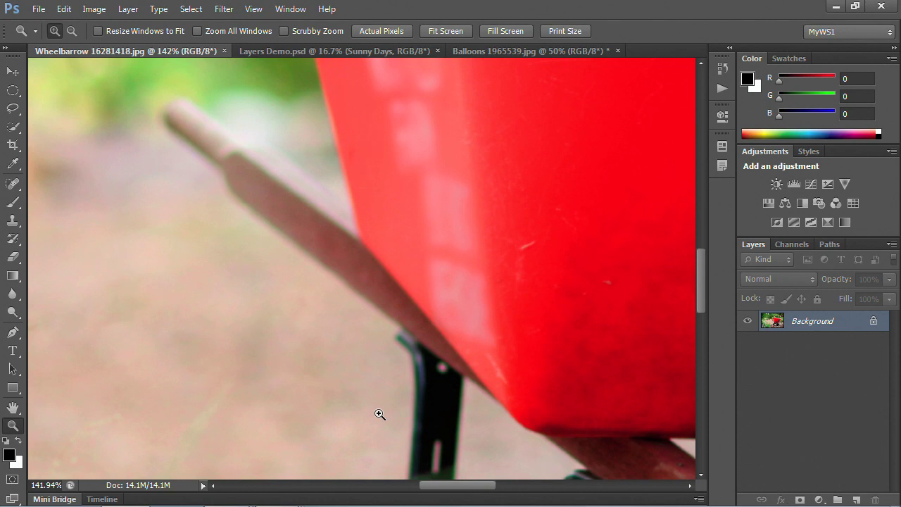
- Zoom back out three steps by Alt-clicking with the Zoom tool
key(alt)
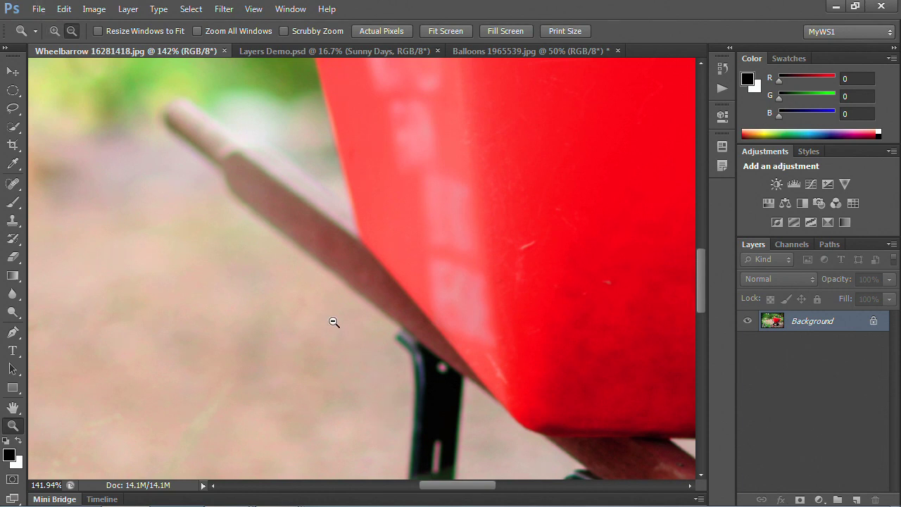
alt+click(173, 138)
alt+click(294, 217)
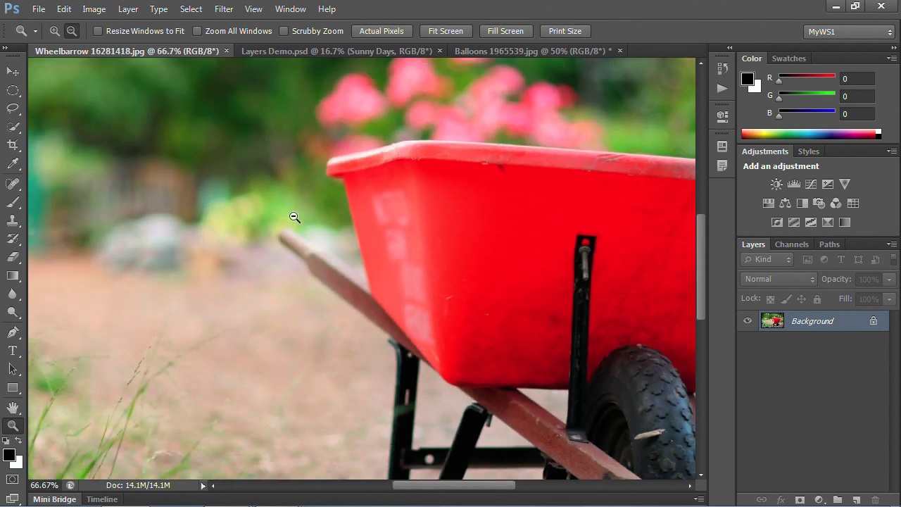
alt+click(336, 286)
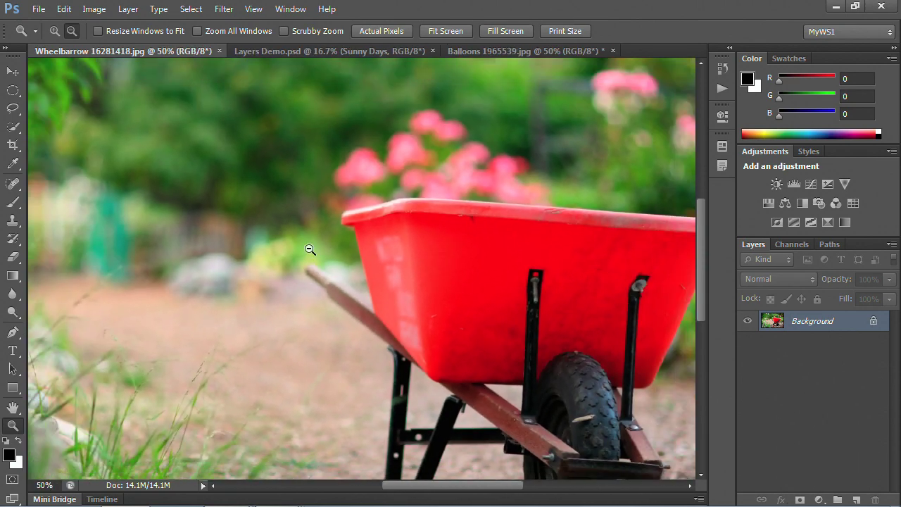
- Re-enable Scrubby Zoom and zoom continuously onto the blurred background left of the wheelbarrow
click(283, 31)
drag(305, 206, 394, 279)
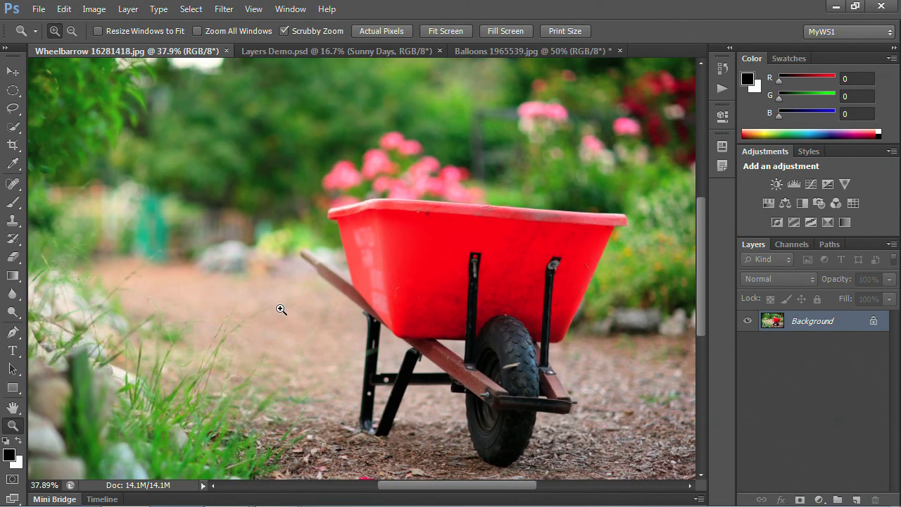
mouse_move(282, 281)
mouse_down()
mouse_move(287, 316)
mouse_move(282, 277)
mouse_up()
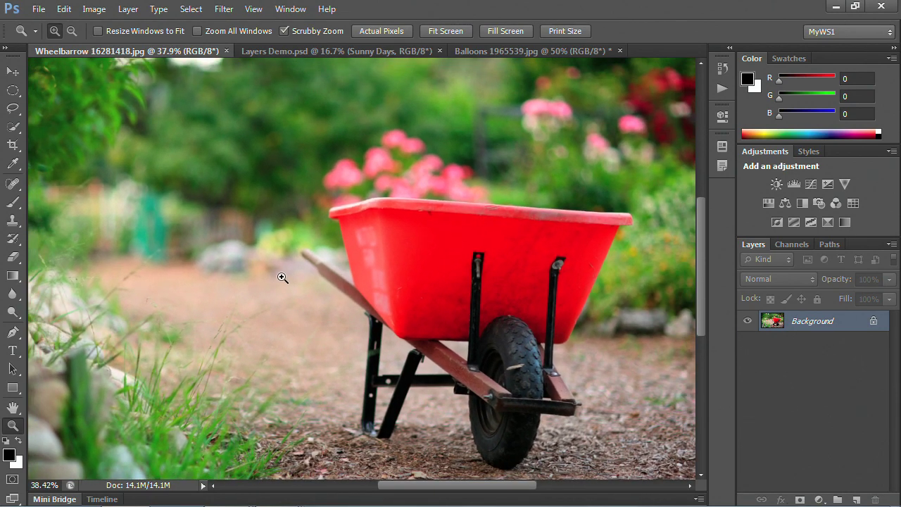
drag(240, 235, 307, 413)
drag(659, 333, 560, 401)
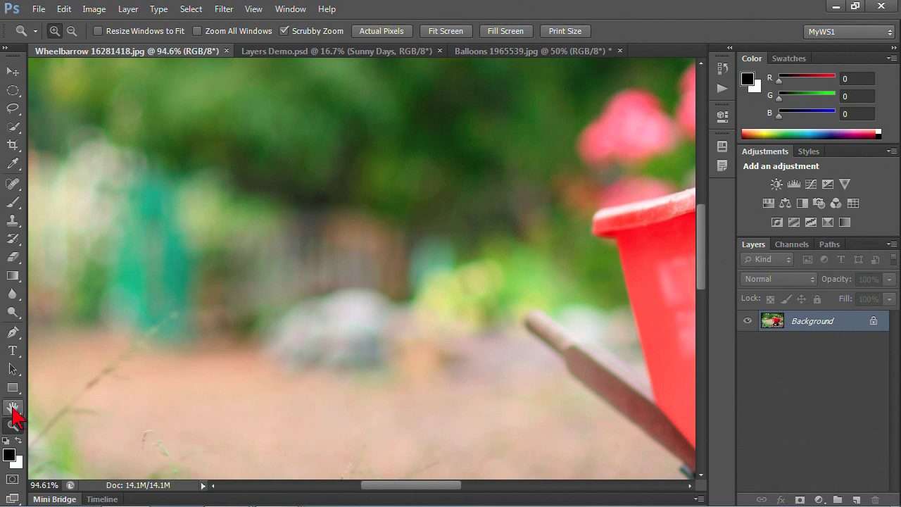
- Pan the 94.6% view with the Hand tool over the wheel and brackets, back to the red tray
click(14, 408)
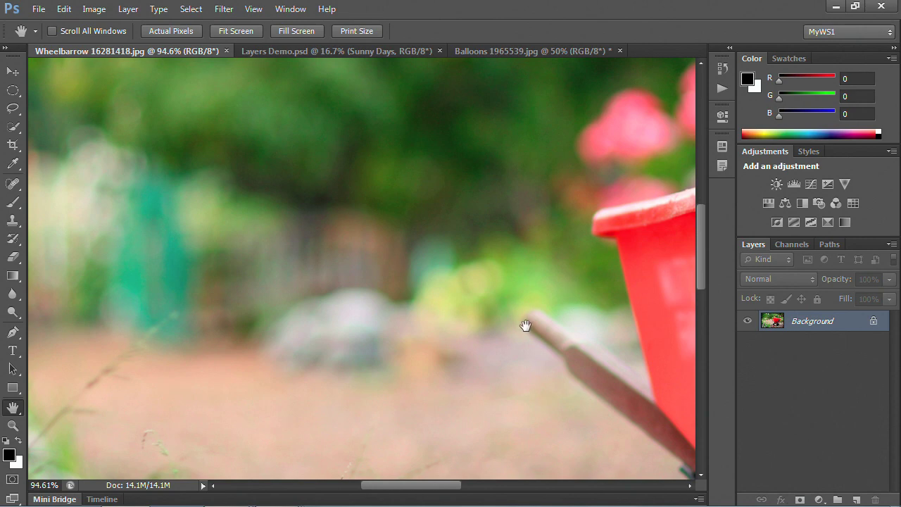
drag(619, 311, 263, 223)
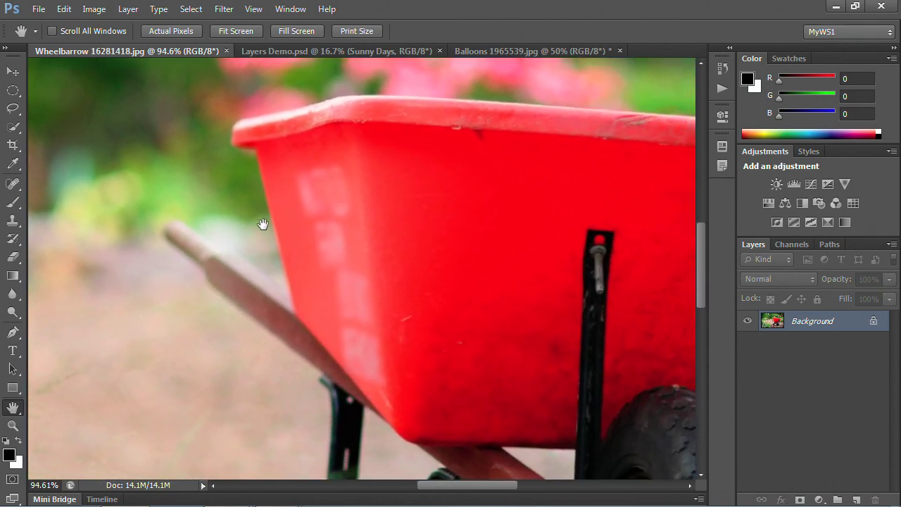
drag(488, 304, 341, 241)
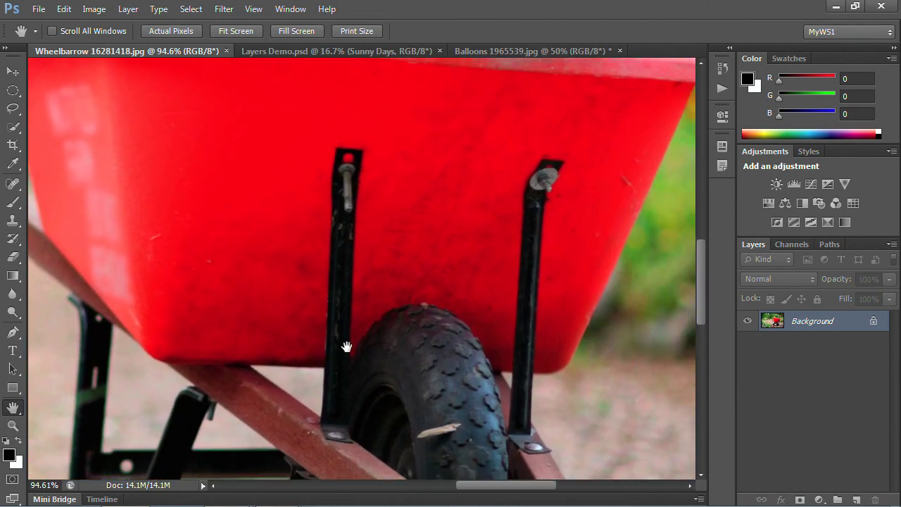
drag(346, 345, 396, 316)
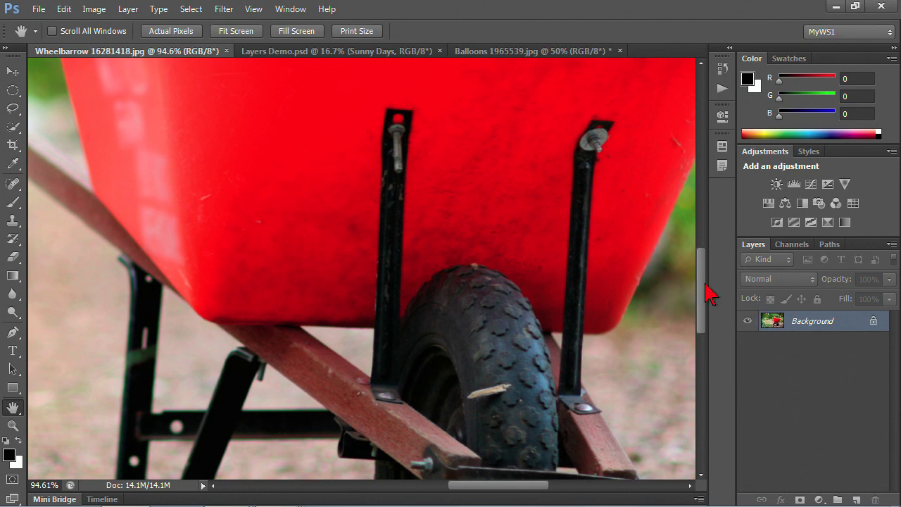
mouse_move(702, 291)
mouse_down()
mouse_move(702, 262)
mouse_move(703, 305)
mouse_move(703, 296)
mouse_up()
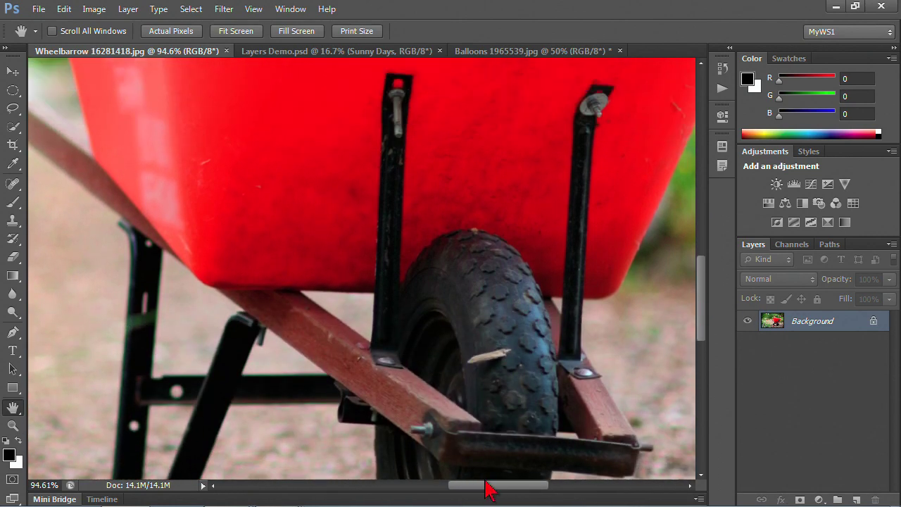
mouse_move(484, 486)
mouse_down()
mouse_move(443, 490)
mouse_move(496, 496)
mouse_up()
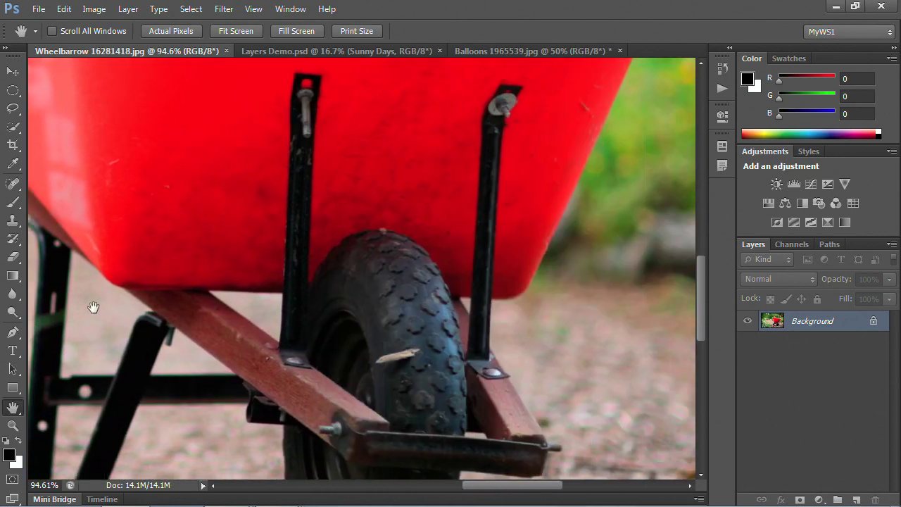
mouse_move(157, 218)
mouse_down()
mouse_move(366, 375)
mouse_move(390, 422)
mouse_up()
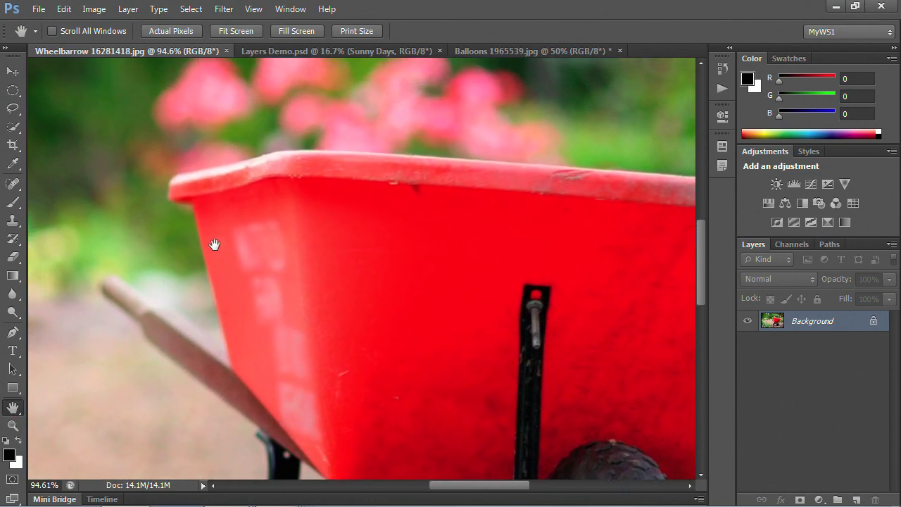
mouse_move(213, 243)
mouse_down()
mouse_move(494, 387)
mouse_move(423, 212)
mouse_move(466, 184)
mouse_up()
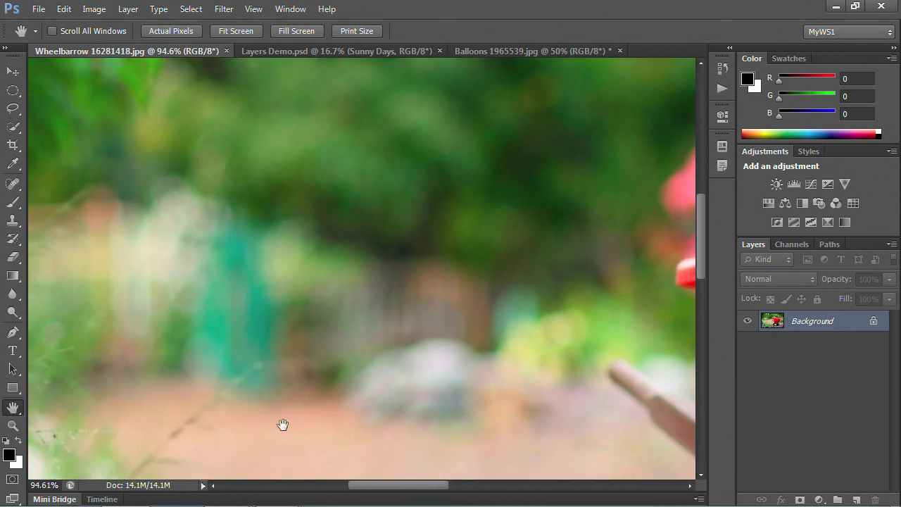
mouse_move(282, 422)
mouse_down()
mouse_move(273, 348)
mouse_move(438, 260)
mouse_move(507, 303)
mouse_up()
mouse_move(241, 401)
mouse_down()
mouse_move(271, 342)
mouse_move(141, 309)
mouse_up()
drag(473, 334, 438, 346)
mouse_move(676, 211)
mouse_down()
mouse_move(394, 338)
mouse_move(375, 335)
mouse_move(338, 277)
mouse_move(382, 249)
mouse_move(326, 341)
mouse_up()
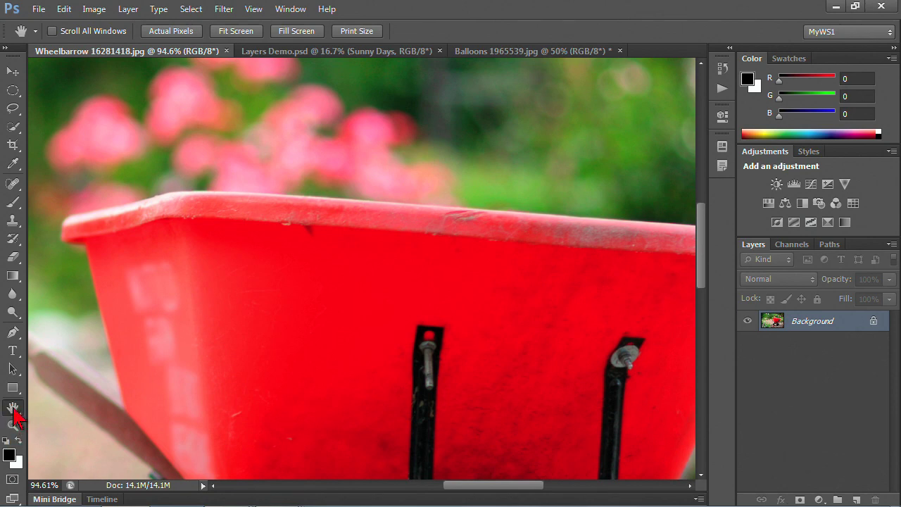
- Switch the photo between fit-to-screen and 100% zoom, ending fitted at 31.5%
double_click(14, 410)
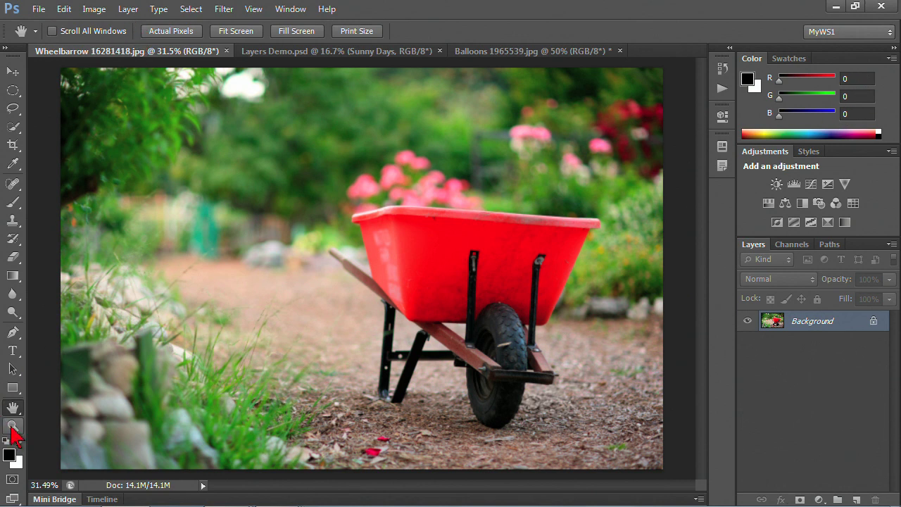
double_click(12, 427)
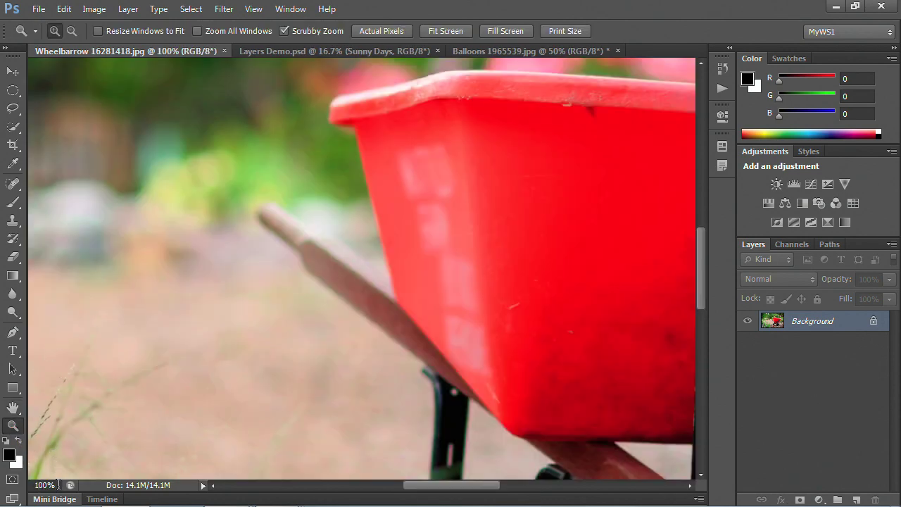
drag(58, 484, 33, 485)
double_click(13, 407)
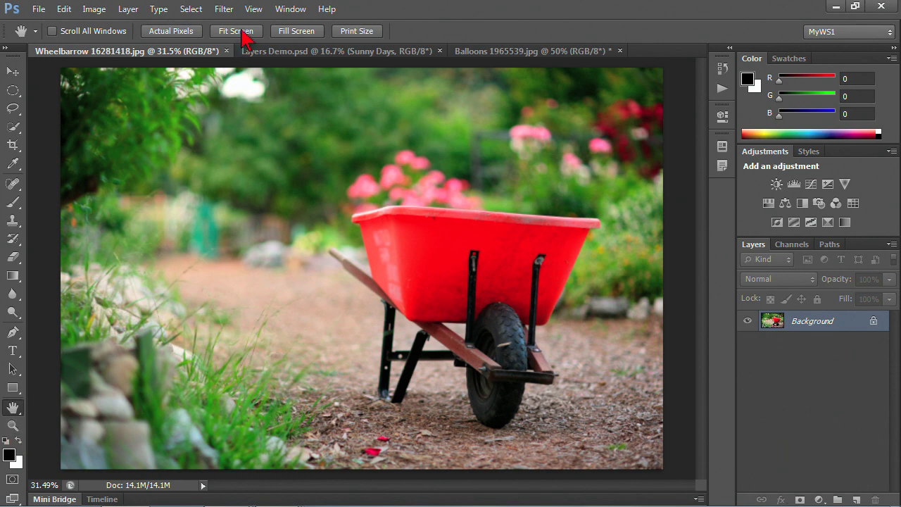
click(253, 10)
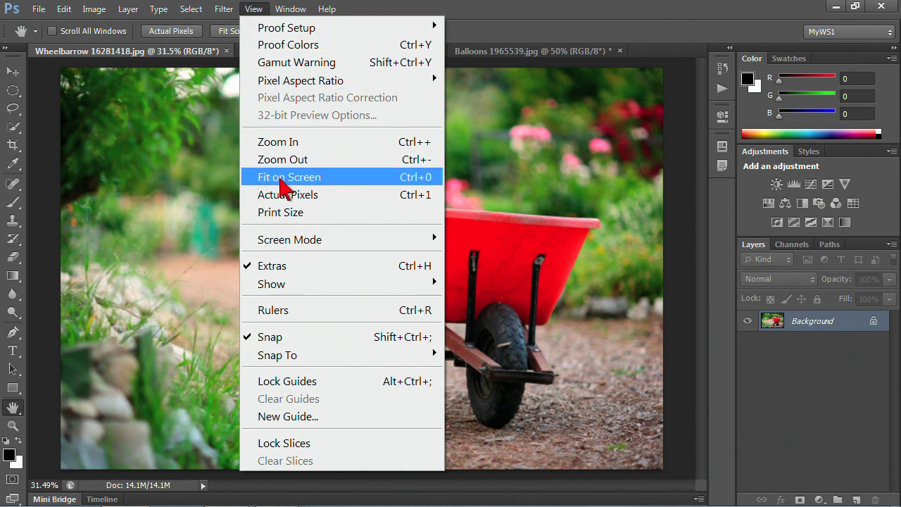
- Apply Fit on Screen, then show Actual Pixels at 100% and scroll to the red tray
click(280, 180)
click(248, 10)
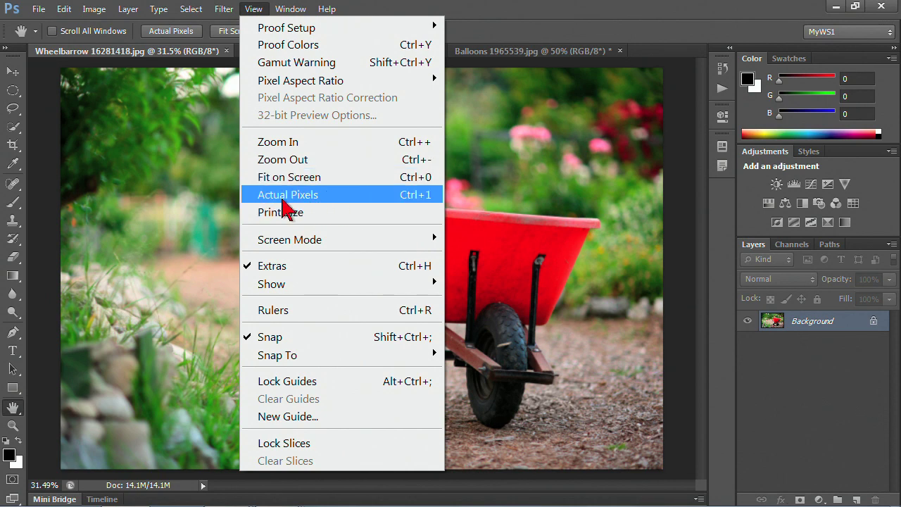
double_click(13, 425)
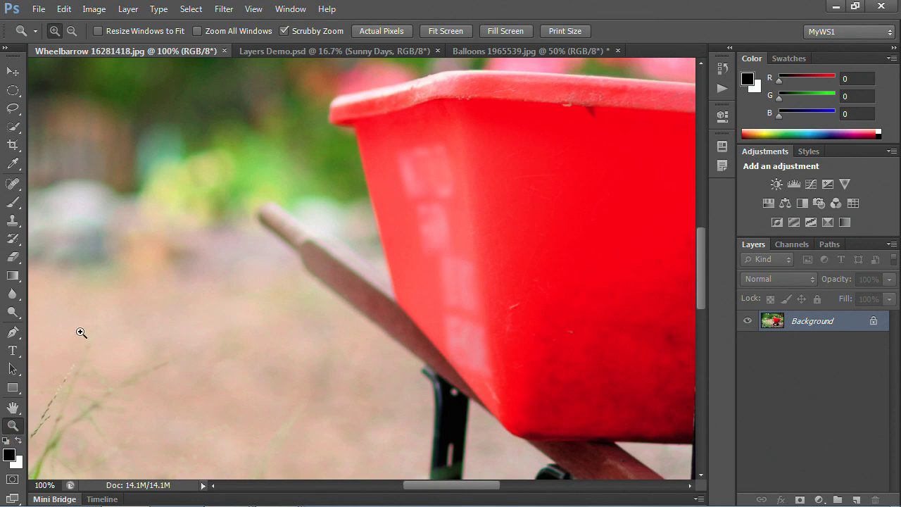
click(253, 10)
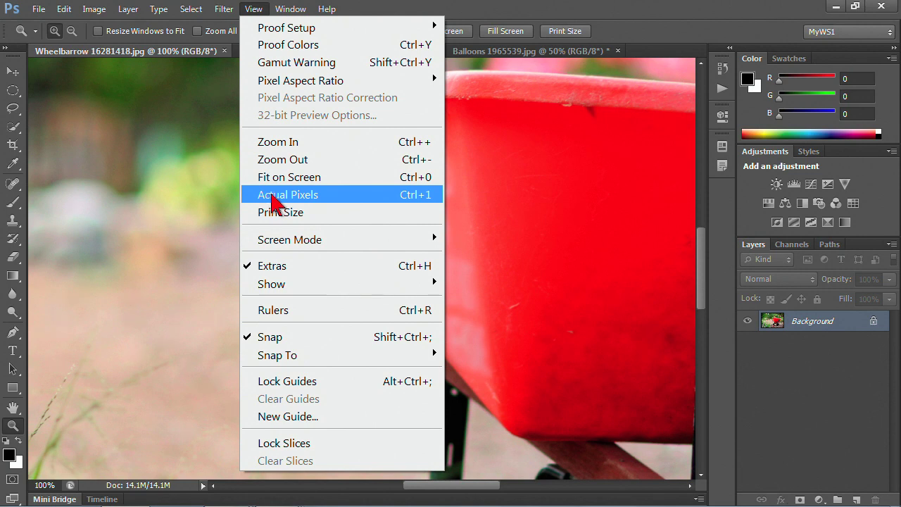
click(177, 201)
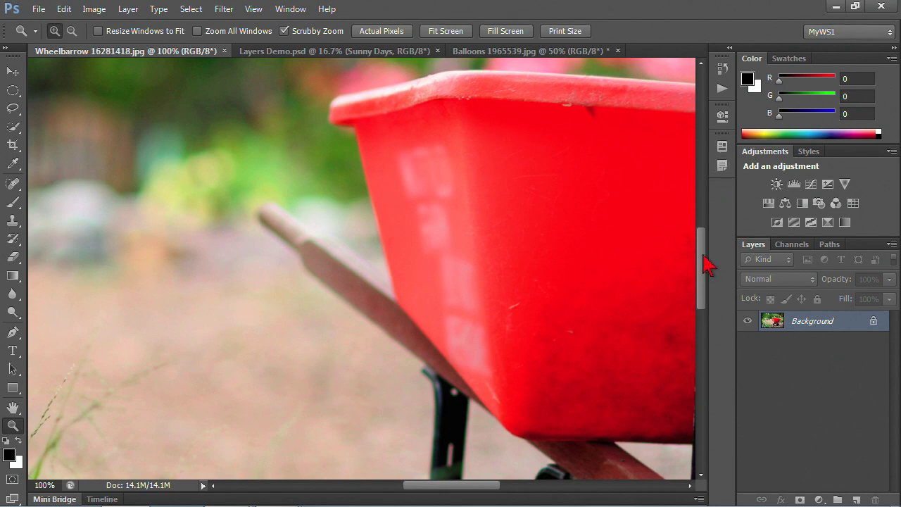
mouse_move(700, 247)
mouse_down()
mouse_move(699, 131)
mouse_move(698, 259)
mouse_up()
mouse_move(456, 486)
mouse_down()
mouse_move(522, 485)
mouse_move(469, 485)
mouse_up()
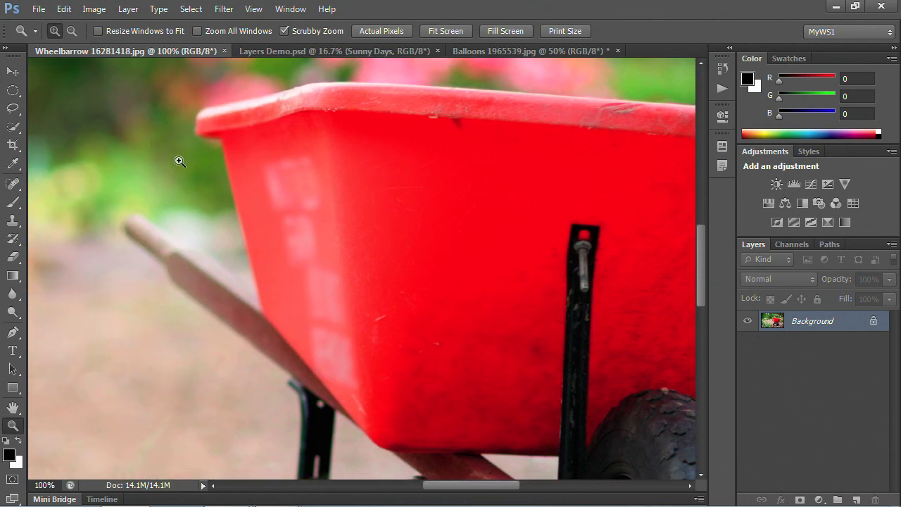
- Choose View > Print Size to show the photo at 40%
click(253, 10)
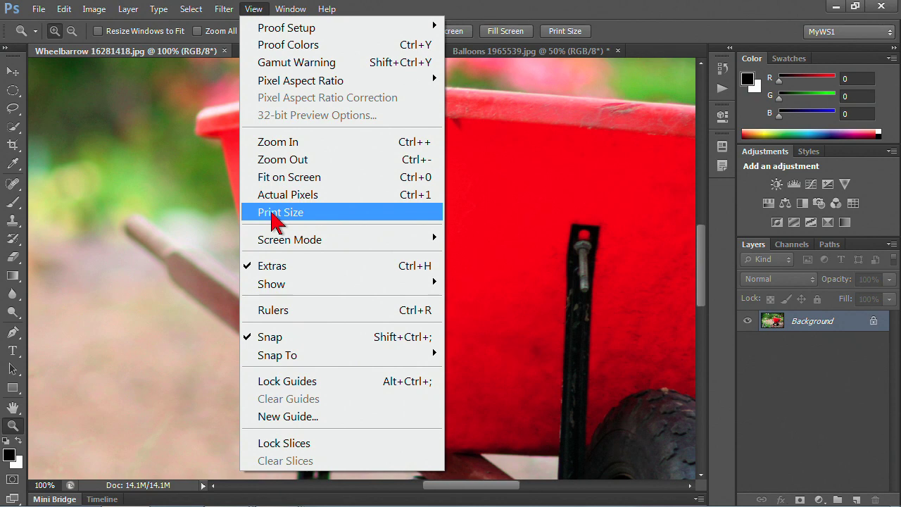
click(274, 213)
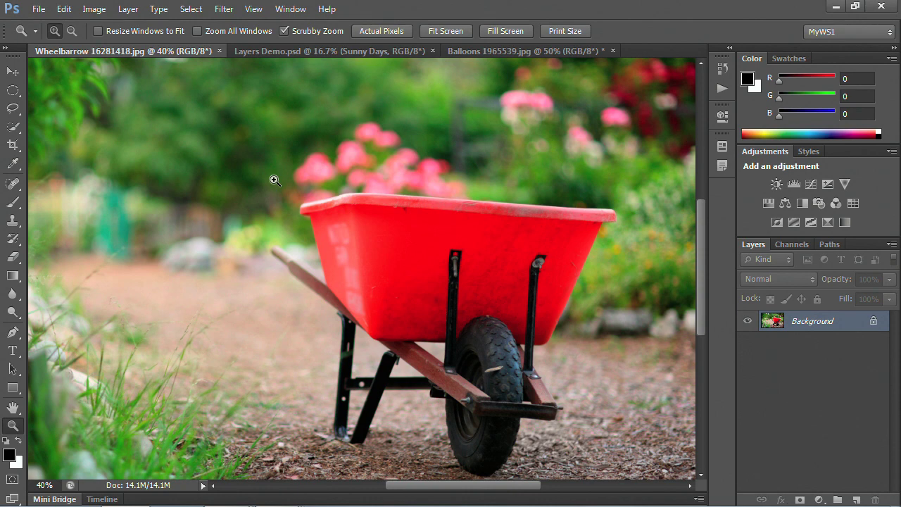
click(253, 9)
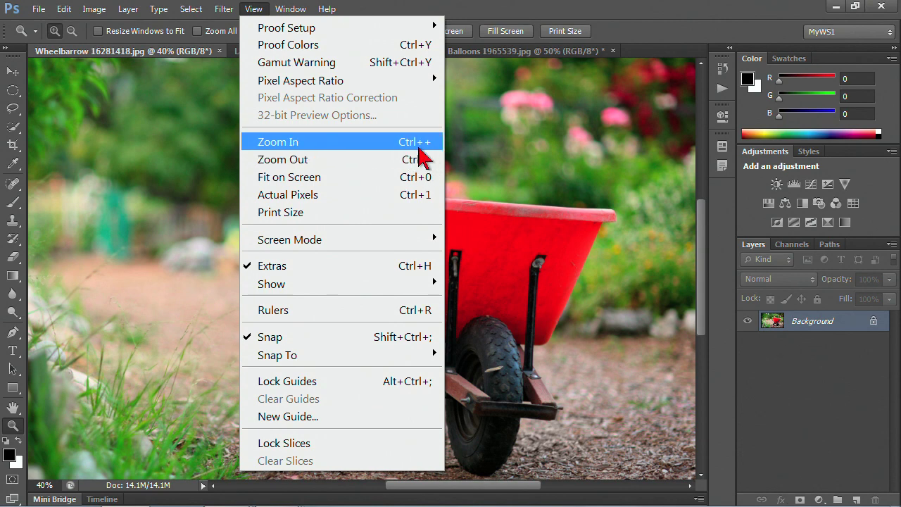
- Magnify the wheelbarrow tray with three Zoom tool clicks
click(209, 156)
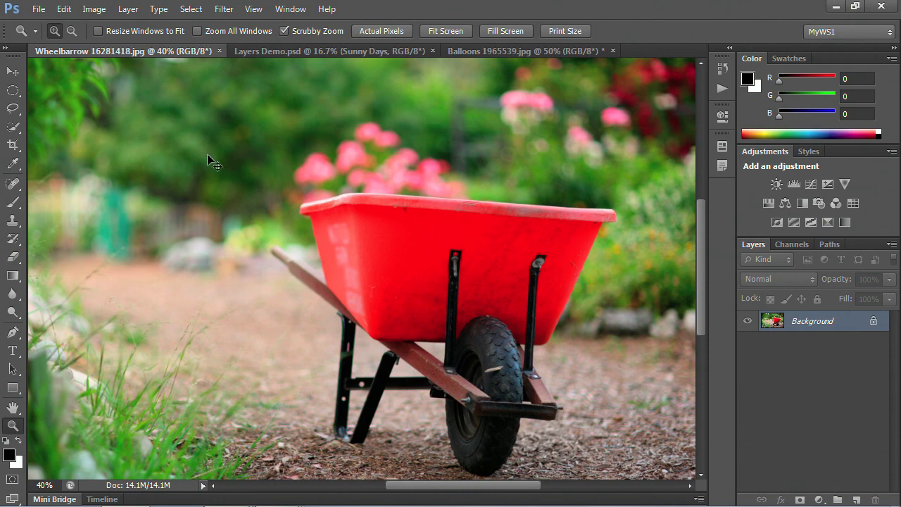
click(208, 156)
click(208, 156)
click(209, 156)
- Step the zoom in and out with Ctrl++ and Ctrl+-, ending with the whole photo at 25%
key(ctrl+plus)
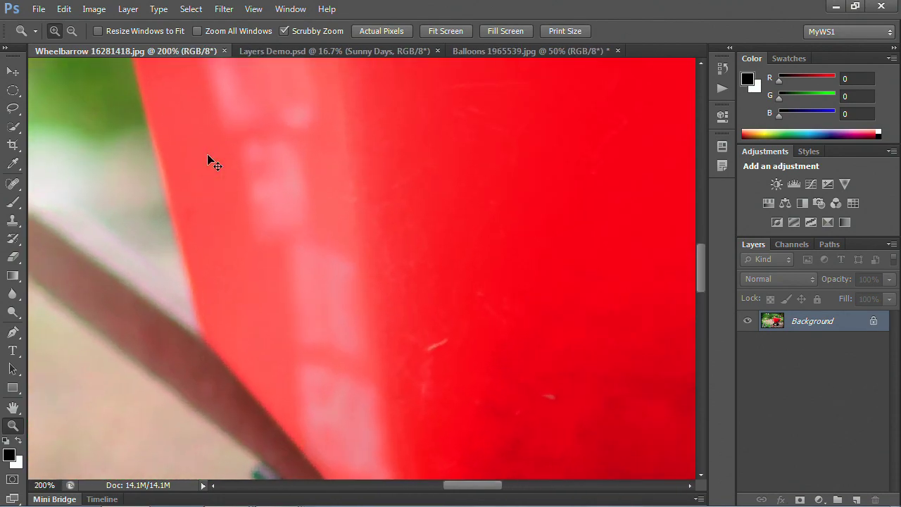
key(ctrl+minus)
key(ctrl+minus)
key(ctrl+minus)
key(ctrl+minus)
key(ctrl+minus)
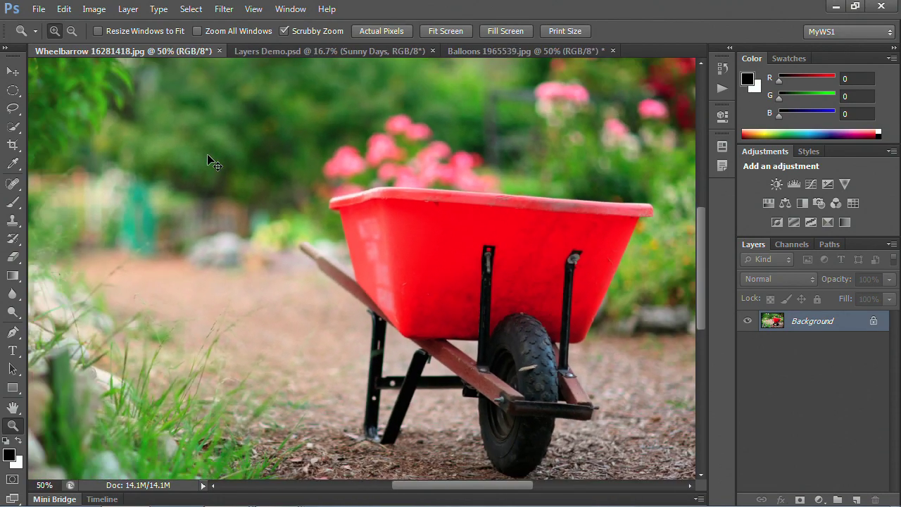
key(ctrl+plus)
key(ctrl+plus)
key(ctrl+plus)
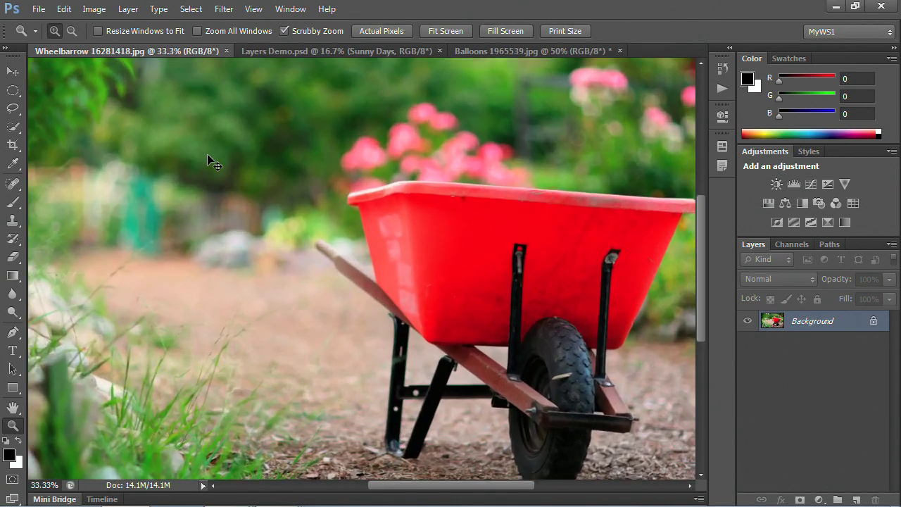
key(ctrl+plus)
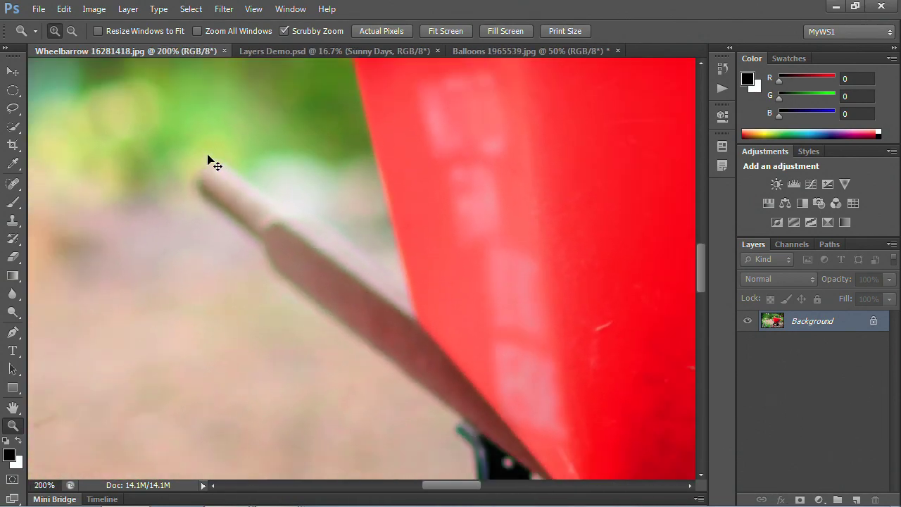
key(ctrl+minus)
key(ctrl+minus)
key(ctrl+minus)
key(ctrl+minus)
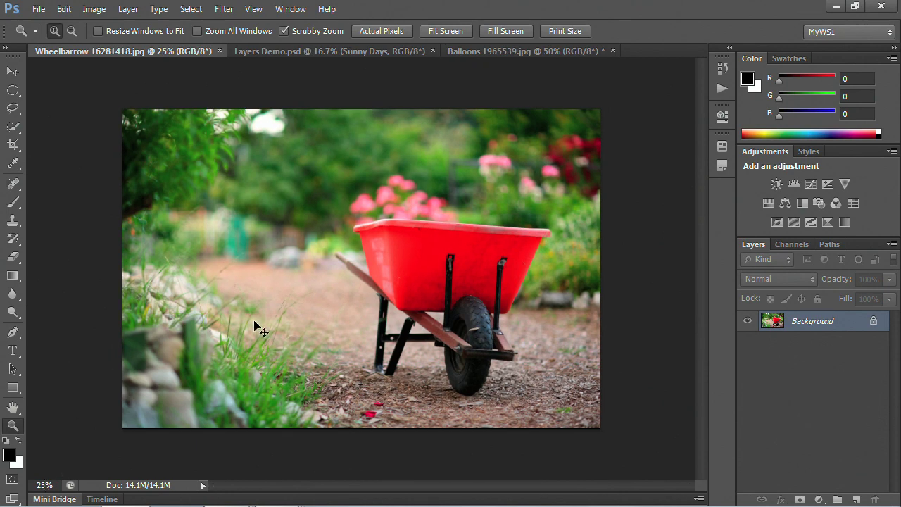
key(ctrl+plus)
key(ctrl+plus)
key(ctrl+minus)
key(ctrl+minus)
- Check the Zoom and Hand tool right-click menus without changes, then select the Move tool
right_click(278, 247)
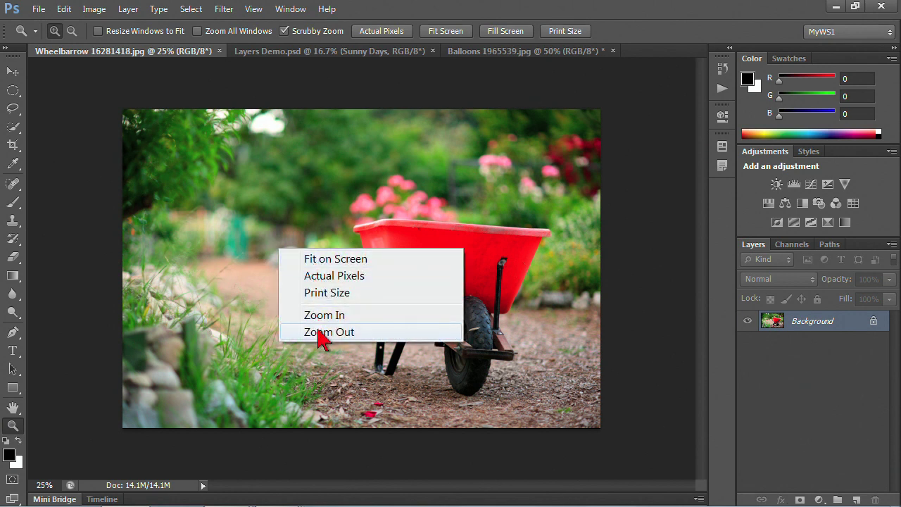
click(10, 408)
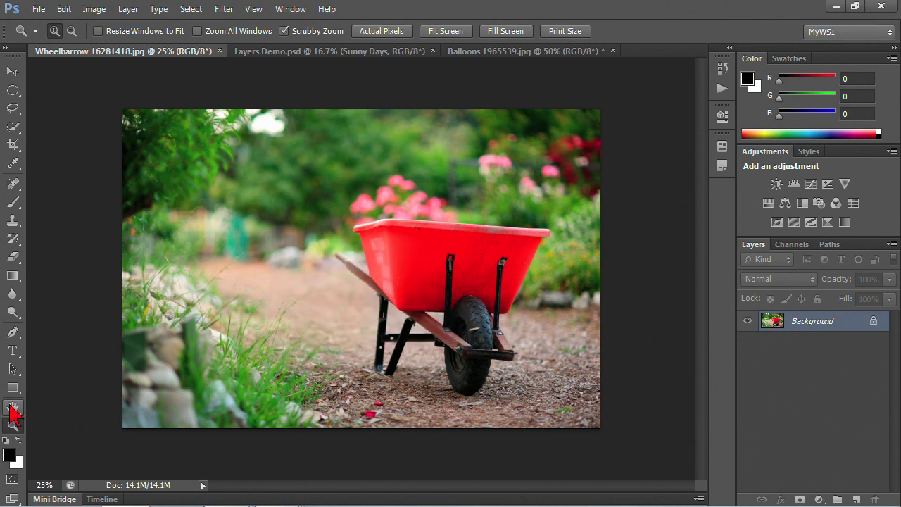
click(11, 408)
right_click(275, 221)
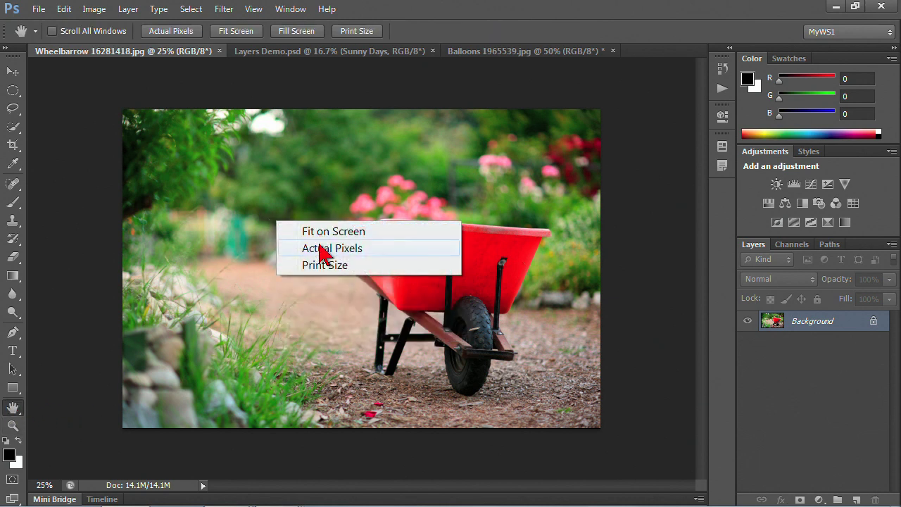
click(12, 430)
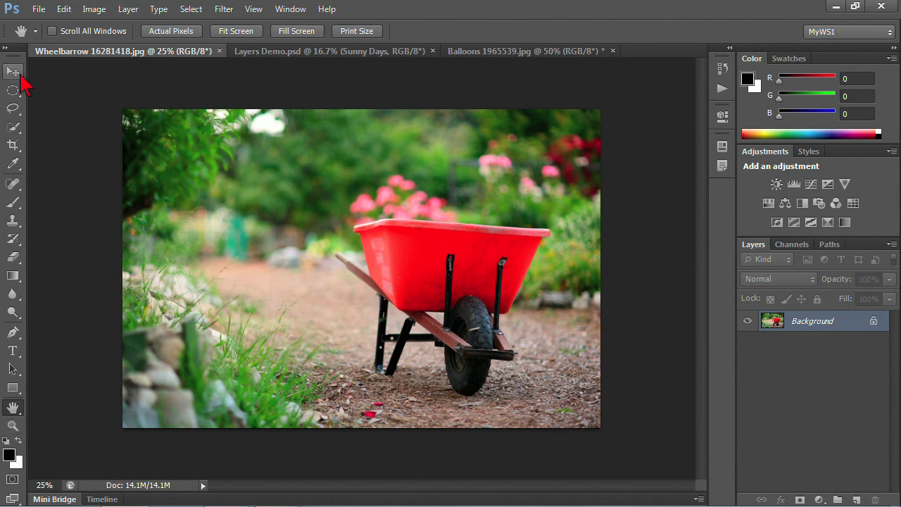
click(17, 73)
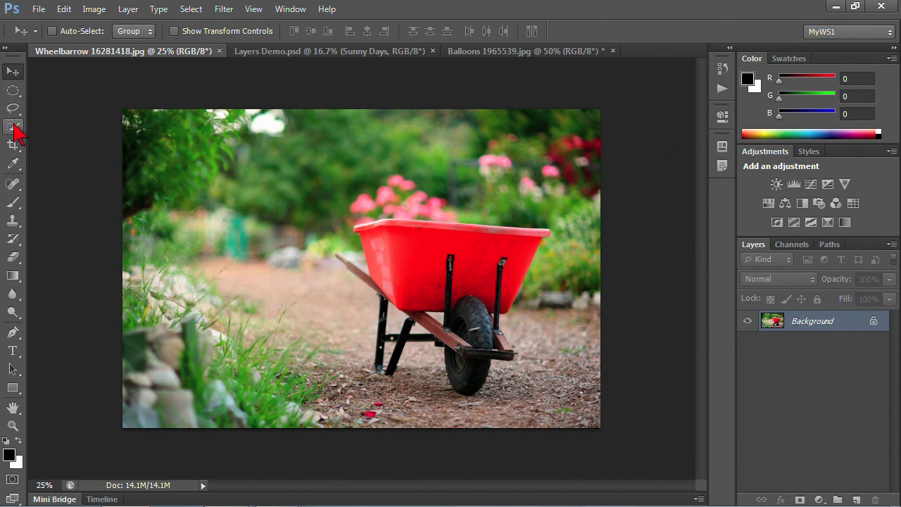
- Quick-select the red wheelbarrow tub and frame, then zoom in closely on the tub
drag(16, 130, 60, 127)
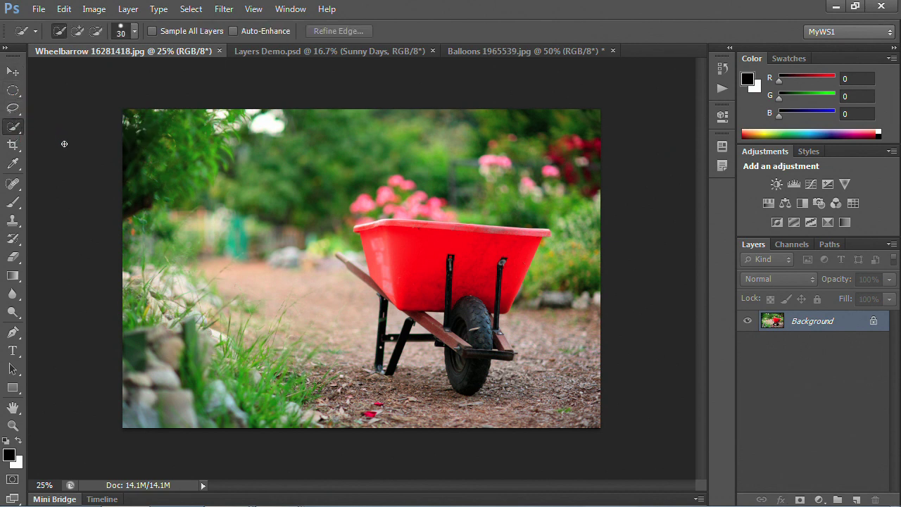
mouse_move(406, 245)
mouse_down()
mouse_move(468, 289)
mouse_move(505, 278)
mouse_move(502, 318)
mouse_move(472, 368)
mouse_move(415, 325)
mouse_move(385, 358)
mouse_move(378, 297)
mouse_move(338, 255)
mouse_up()
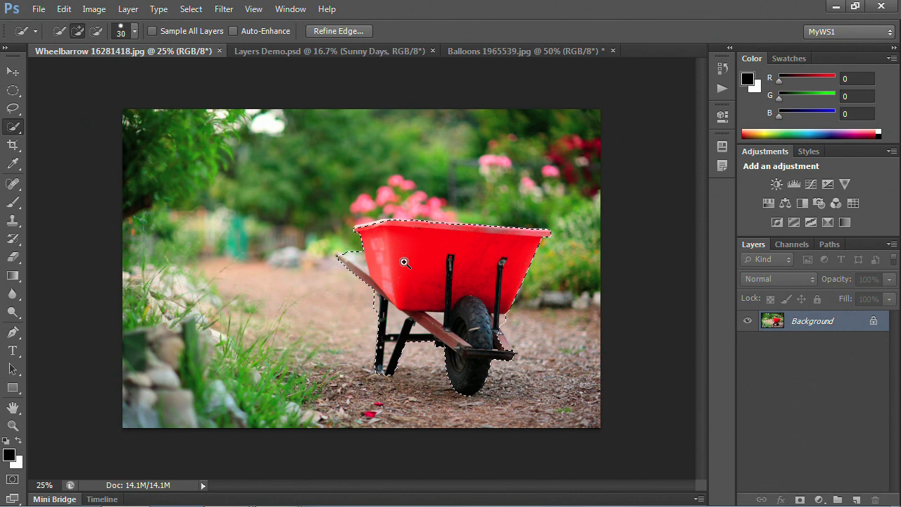
click(405, 258)
click(404, 260)
click(403, 264)
drag(403, 264, 422, 275)
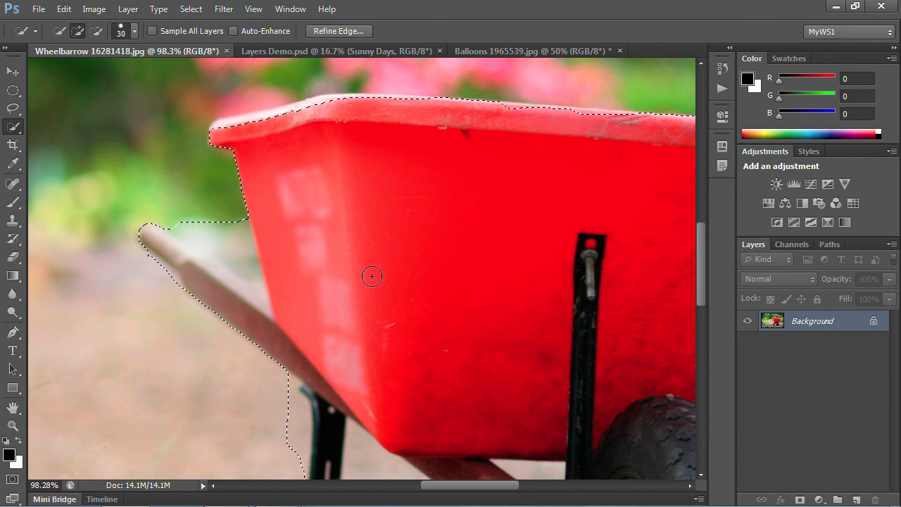
- Pan with the Hand tool across the wheelbarrow's wheel, left leg and tub rim
key(space)
drag(477, 294, 370, 231)
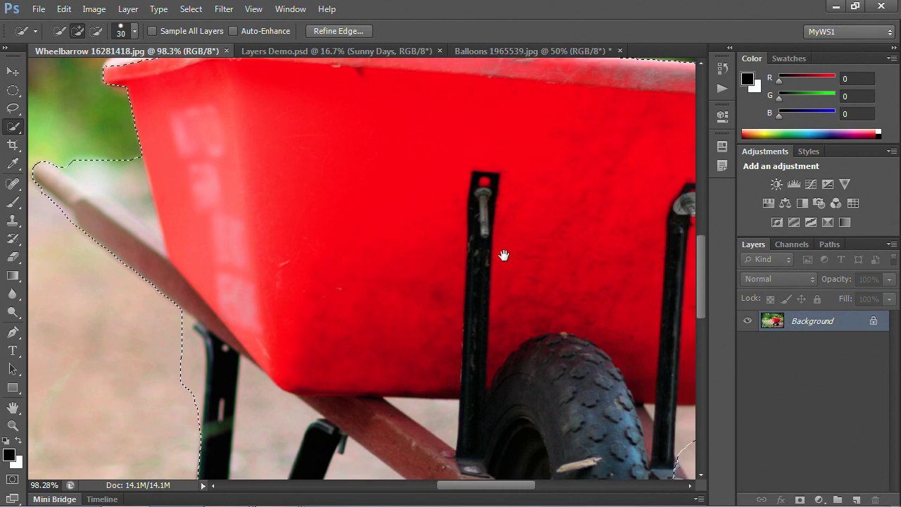
drag(503, 255, 348, 288)
drag(374, 366, 430, 241)
drag(416, 370, 608, 262)
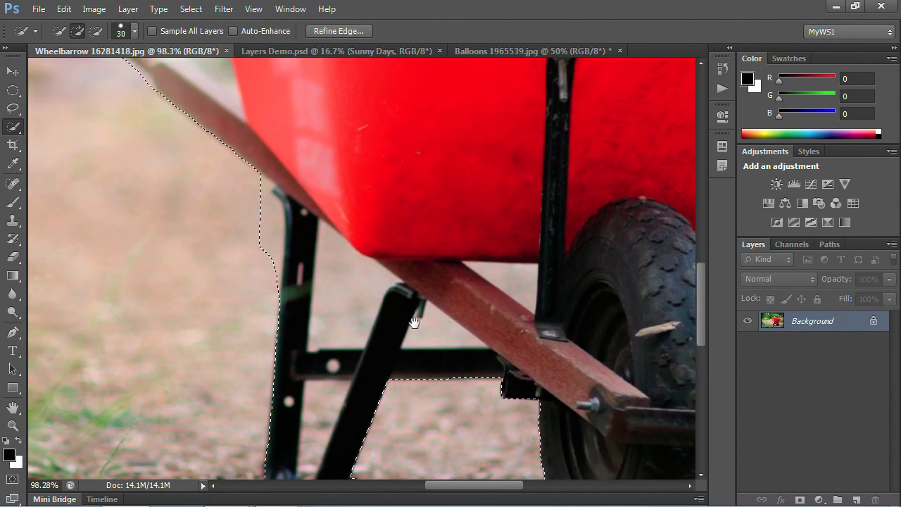
drag(414, 323, 422, 422)
drag(423, 204, 361, 295)
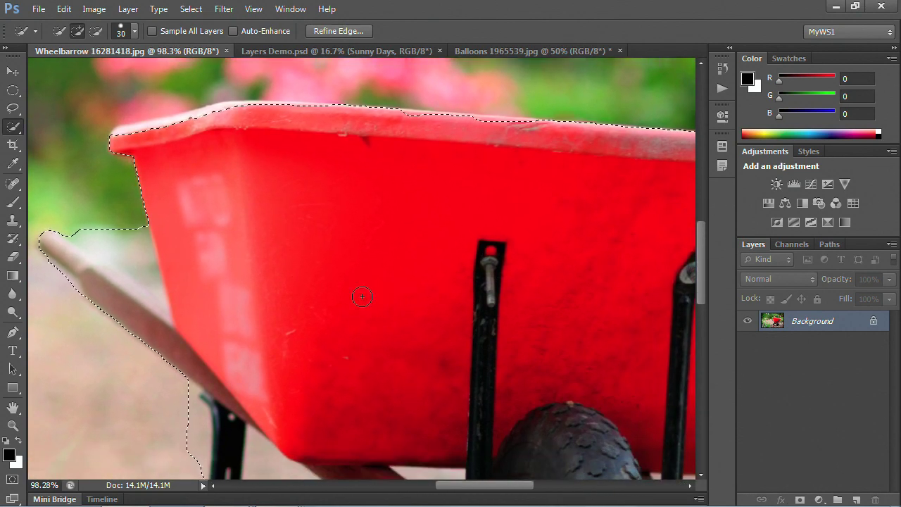
- With the Move tool active, zoom in and out on the red tub and recentre the wheelbarrow
click(13, 71)
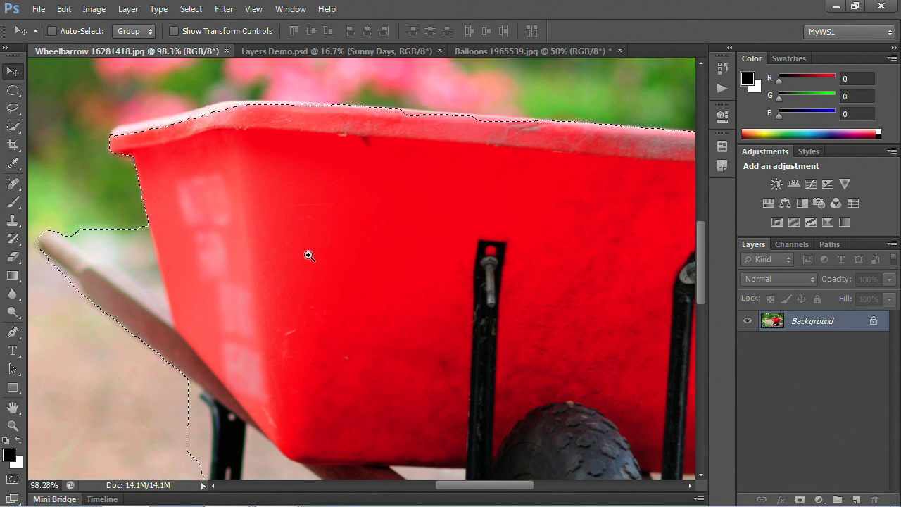
drag(309, 255, 331, 264)
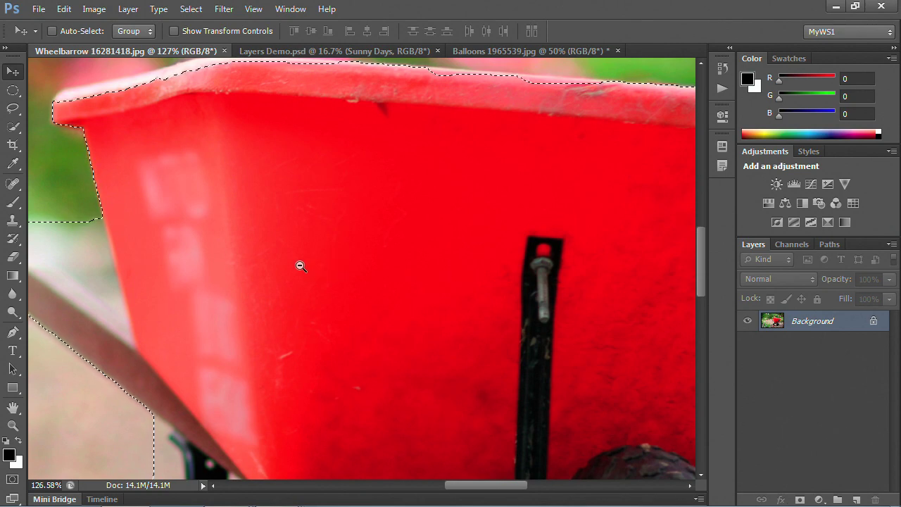
drag(299, 263, 314, 289)
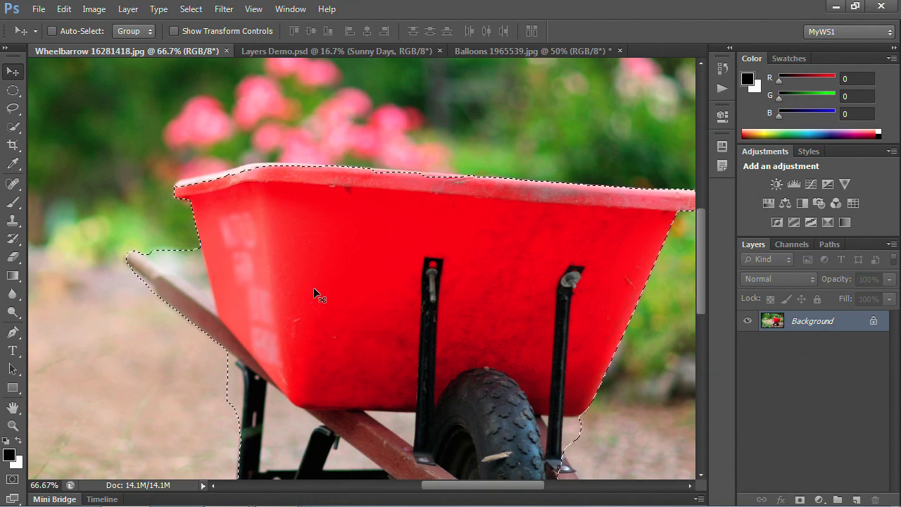
drag(312, 287, 311, 217)
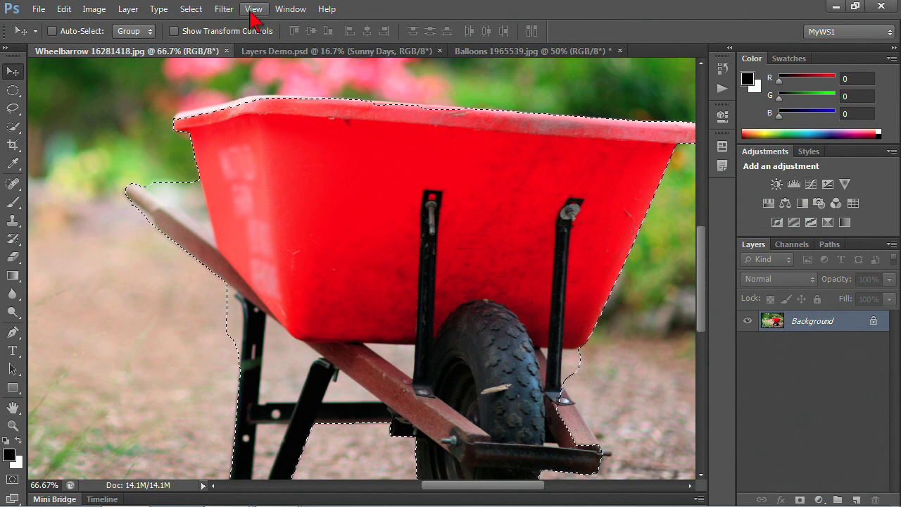
click(285, 11)
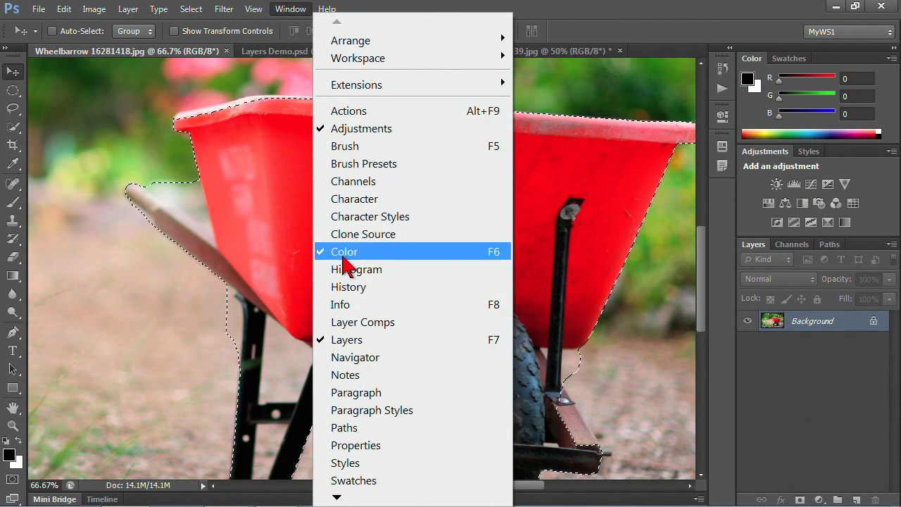
- Show the Navigator panel and drag its zoom slider far out, in, and back out
click(356, 357)
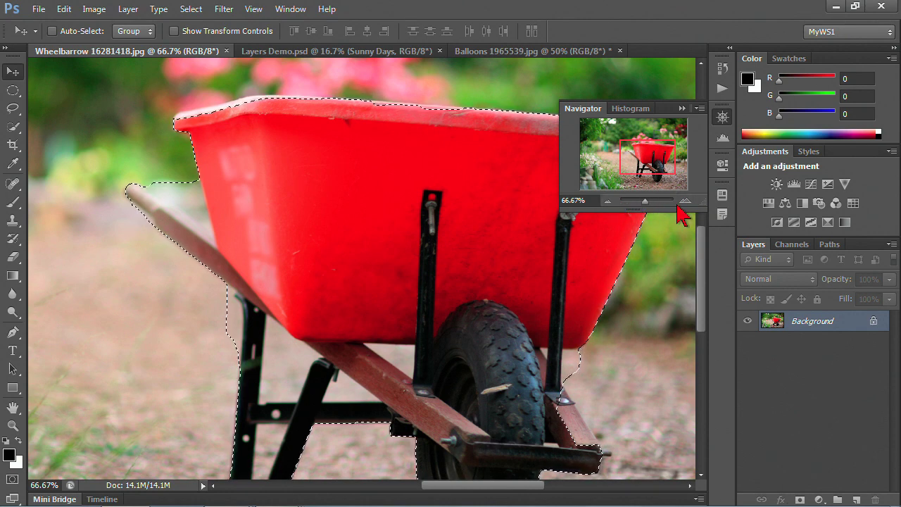
drag(646, 201, 625, 202)
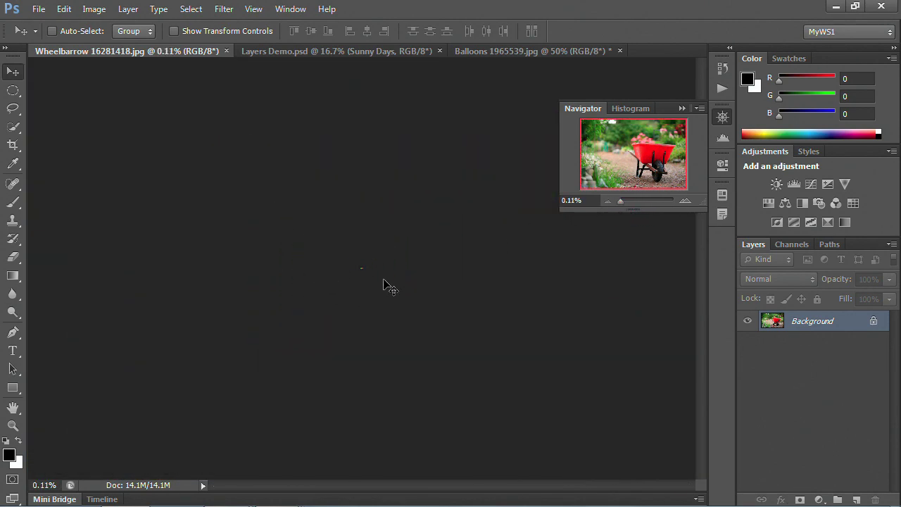
drag(620, 203, 638, 202)
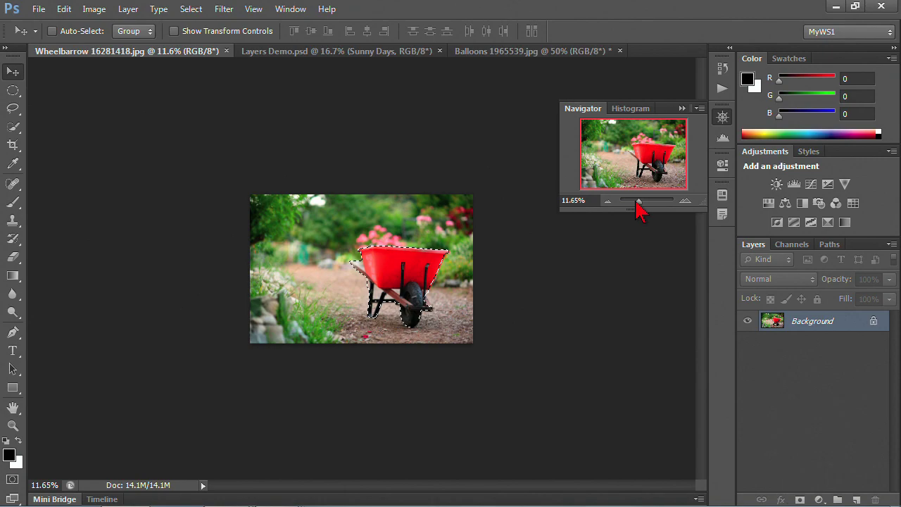
drag(639, 206, 678, 215)
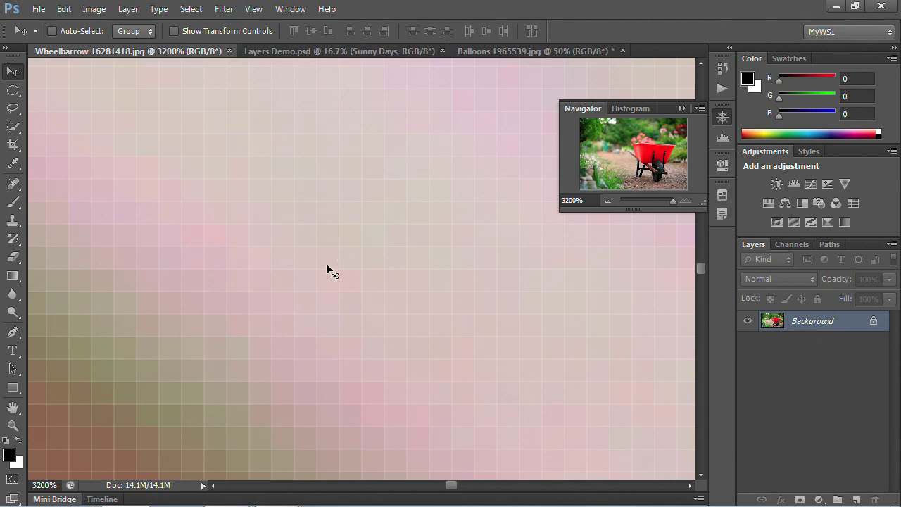
drag(678, 205, 649, 207)
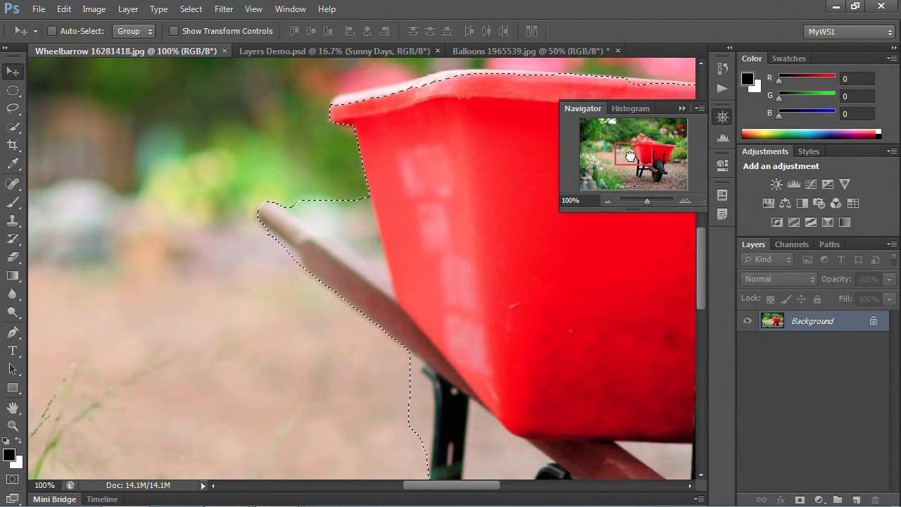
- Drag the Navigator view box to the tub rim and the wheel, then collapse and reopen the panel
drag(630, 155, 645, 173)
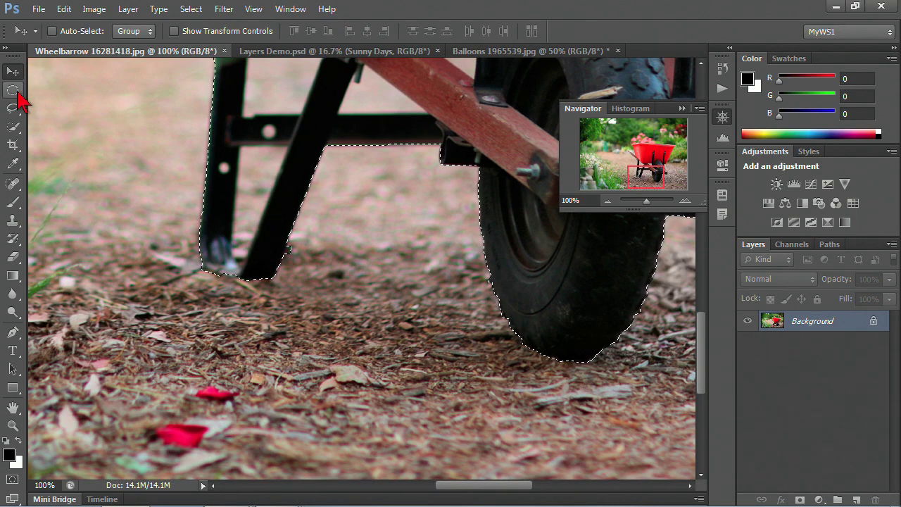
mouse_move(644, 176)
mouse_down()
mouse_move(654, 158)
mouse_move(632, 142)
mouse_move(622, 151)
mouse_move(648, 170)
mouse_up()
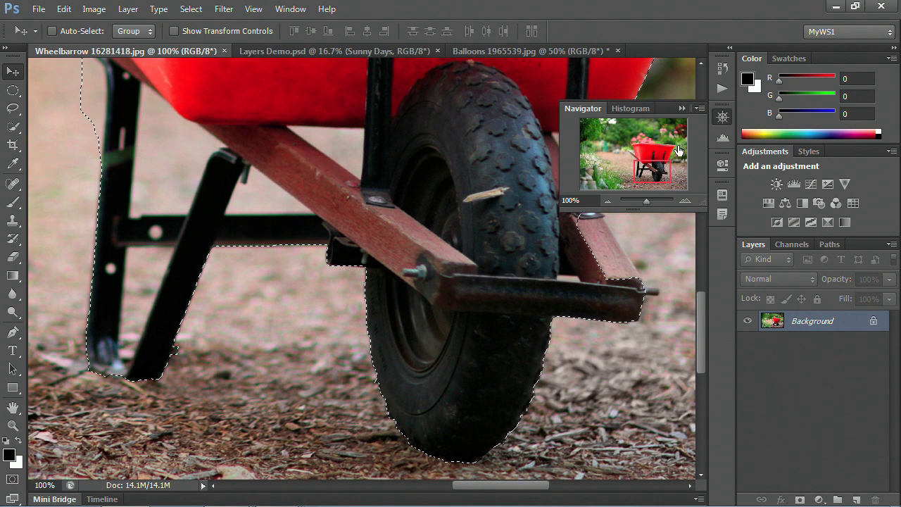
click(722, 118)
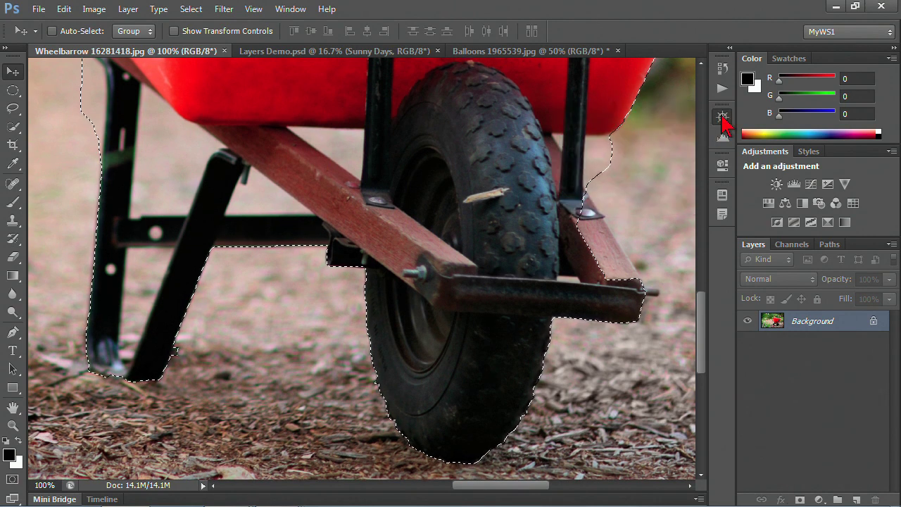
click(722, 119)
click(722, 118)
click(722, 118)
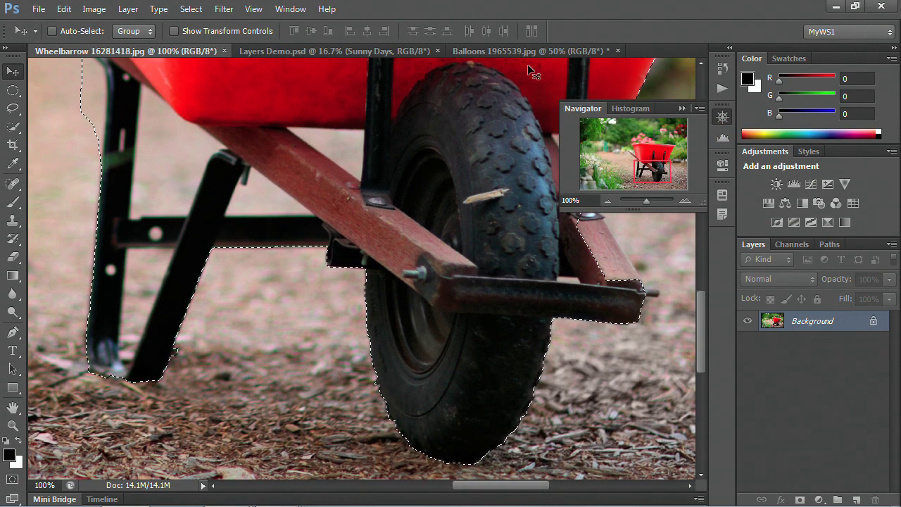
click(301, 17)
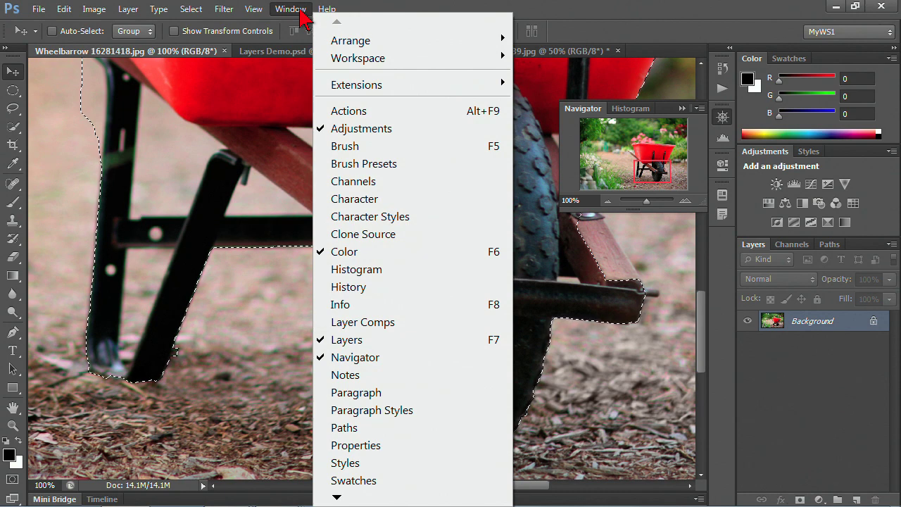
click(442, 10)
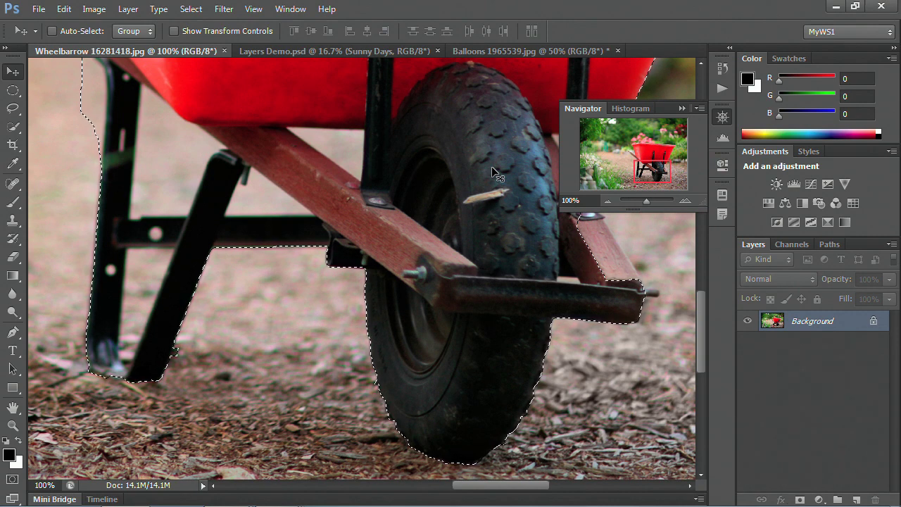
key(Tab)
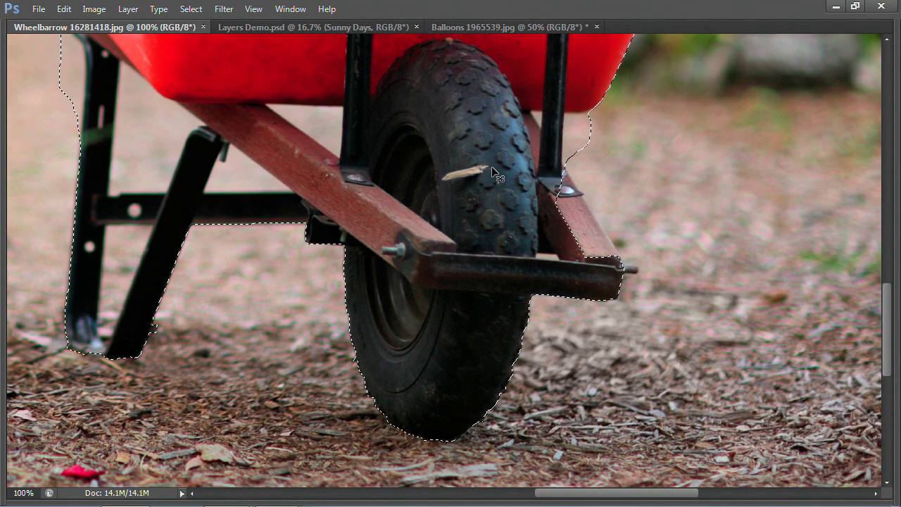
key(Tab)
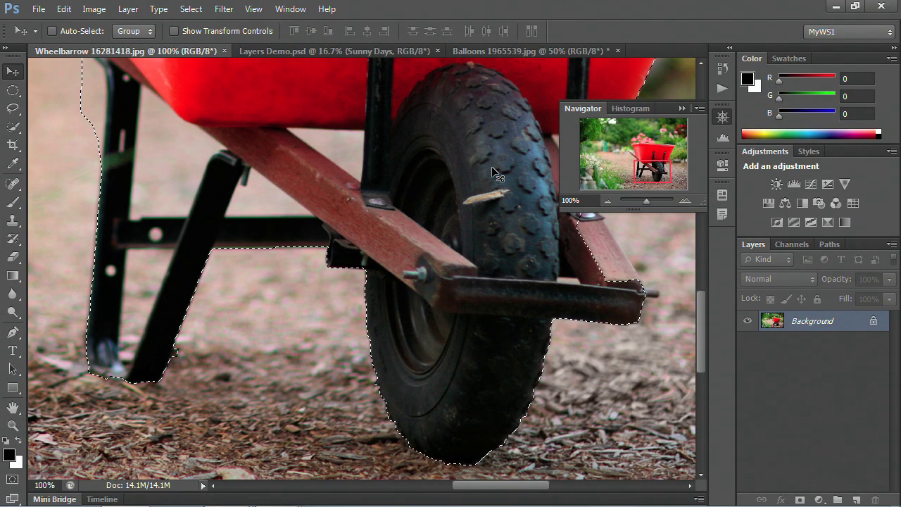
key(Tab)
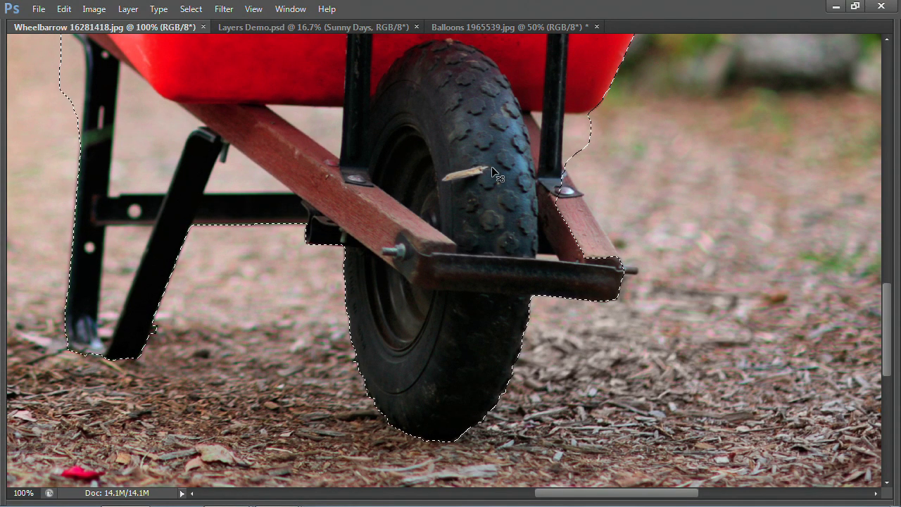
key(Tab)
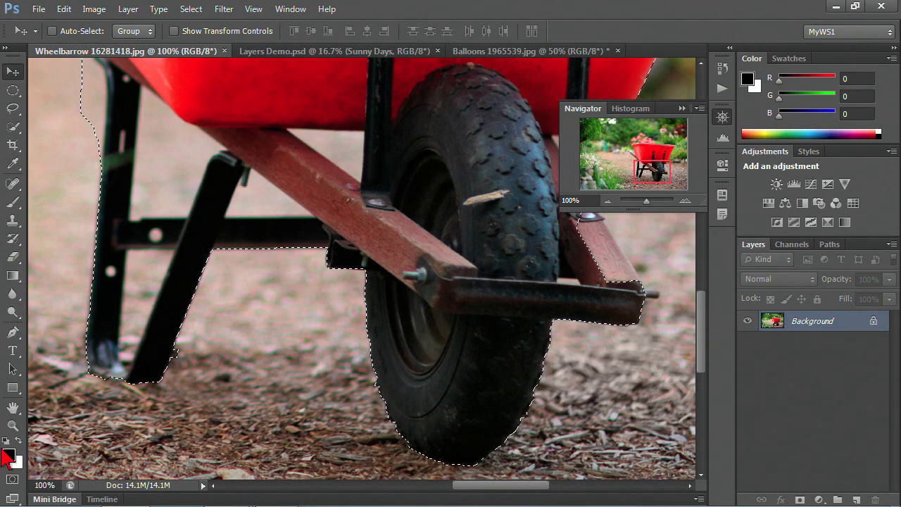
- Switch to Full Screen Mode with Menu Bar, then another mode, from the Screen Mode button
click(13, 501)
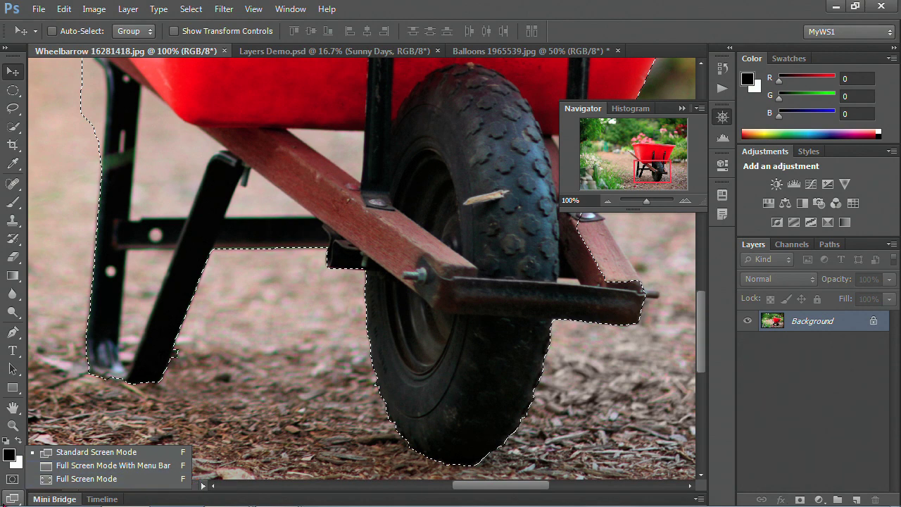
click(11, 499)
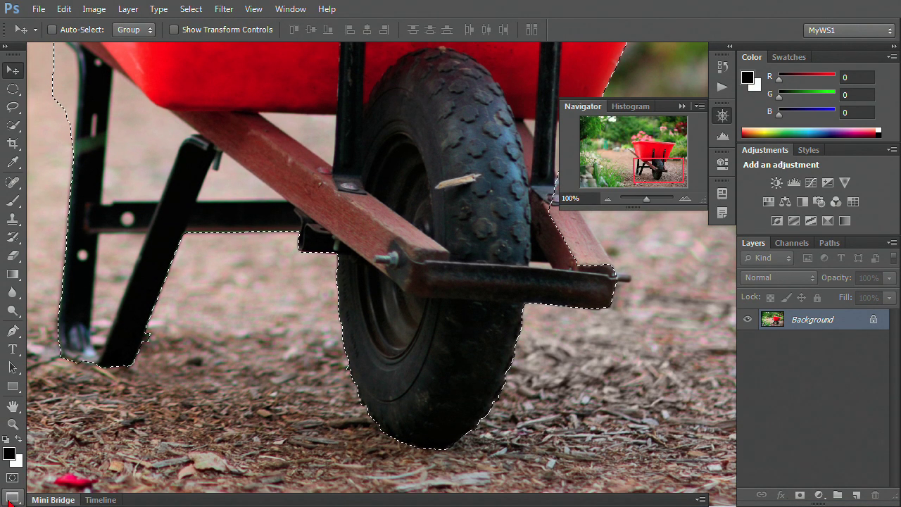
click(11, 499)
click(70, 454)
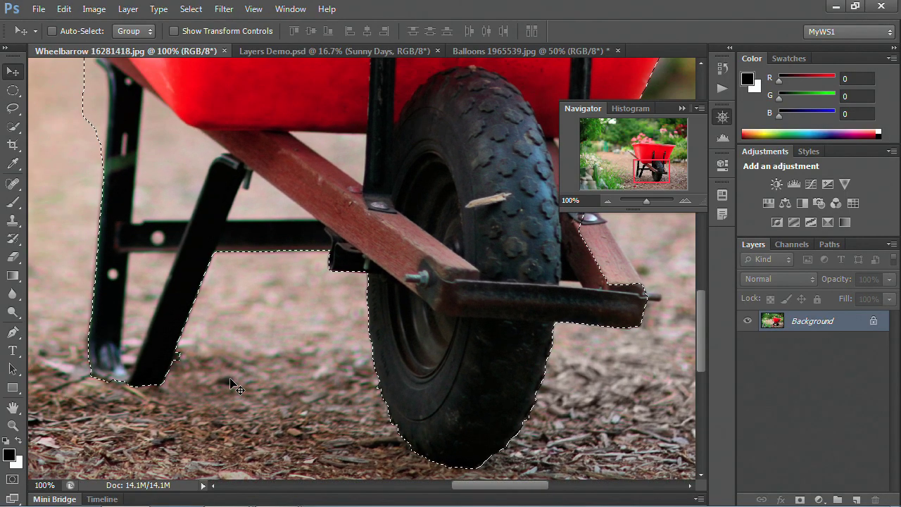
key(f)
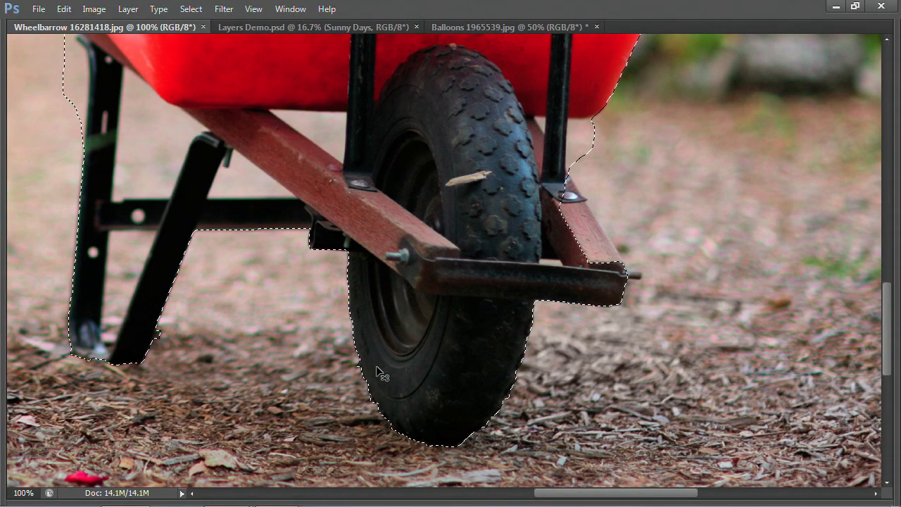
key(f)
- Cycle screen modes with F, bring panels back with Tab, and return to Standard Screen Mode
key(Tab)
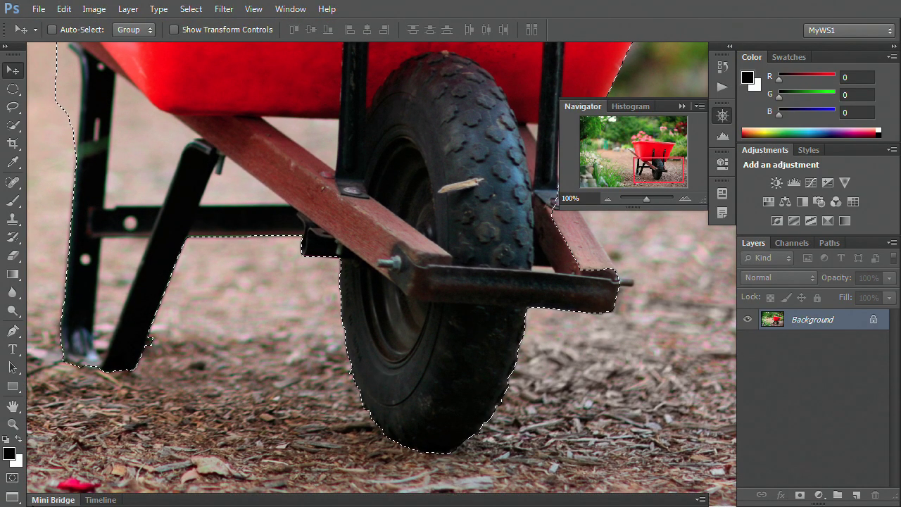
click(11, 498)
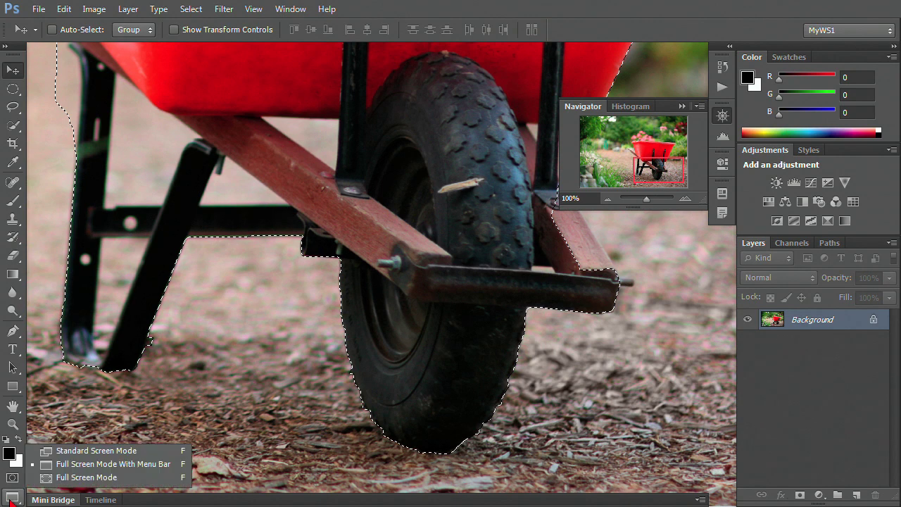
click(72, 452)
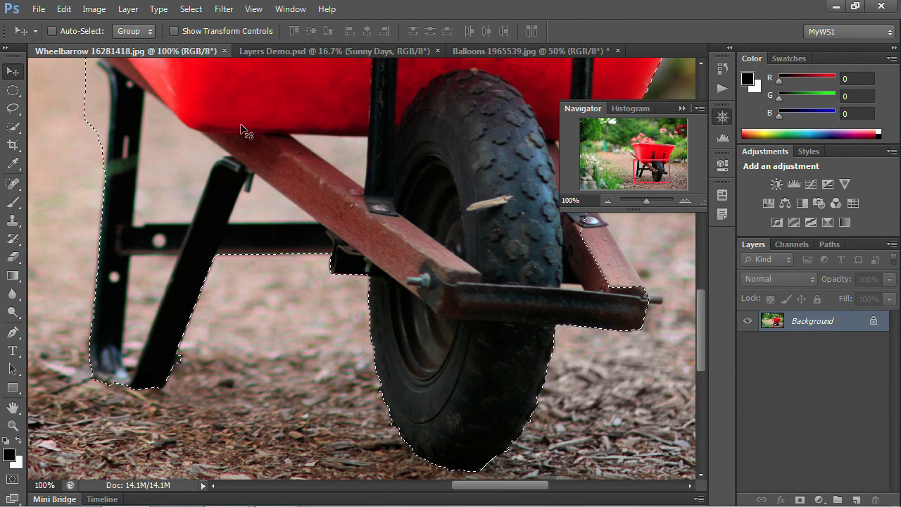
- Fit the whole wheelbarrow photo on screen with Ctrl+0 and turn on View > Rulers
key(ctrl+0)
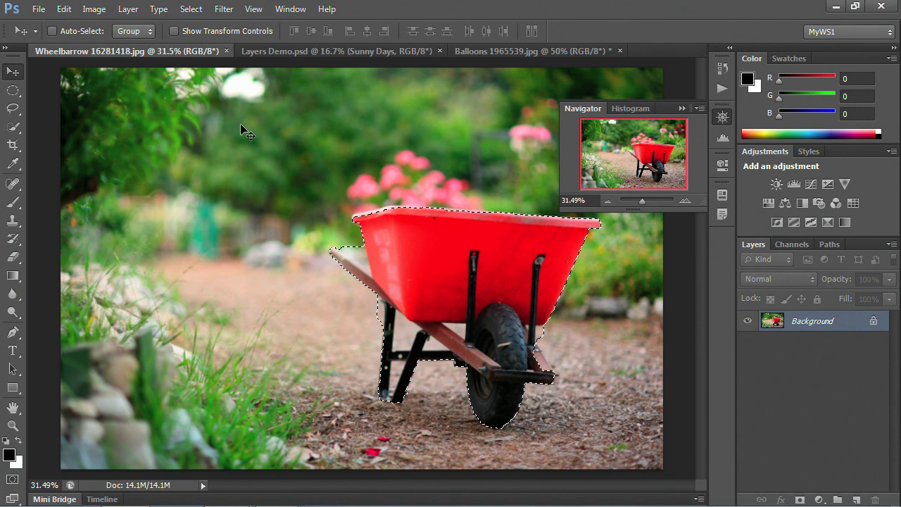
click(253, 10)
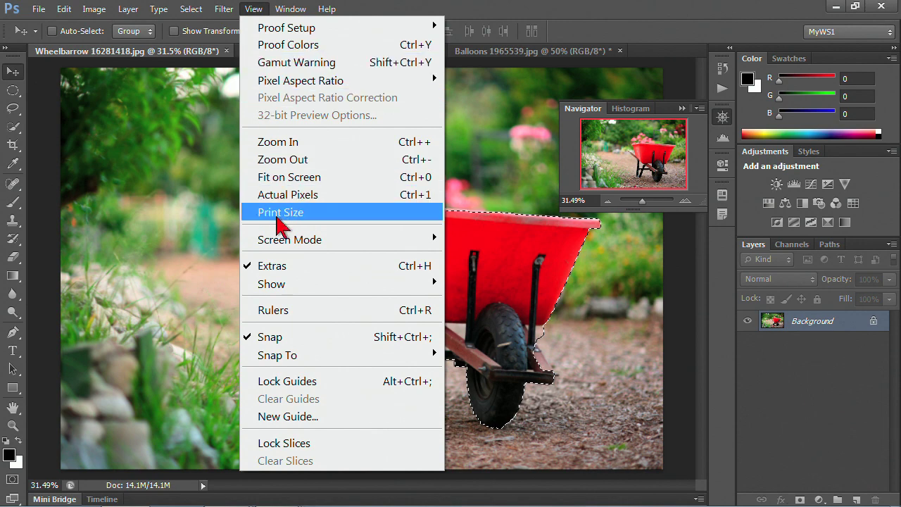
mouse_move(280, 247)
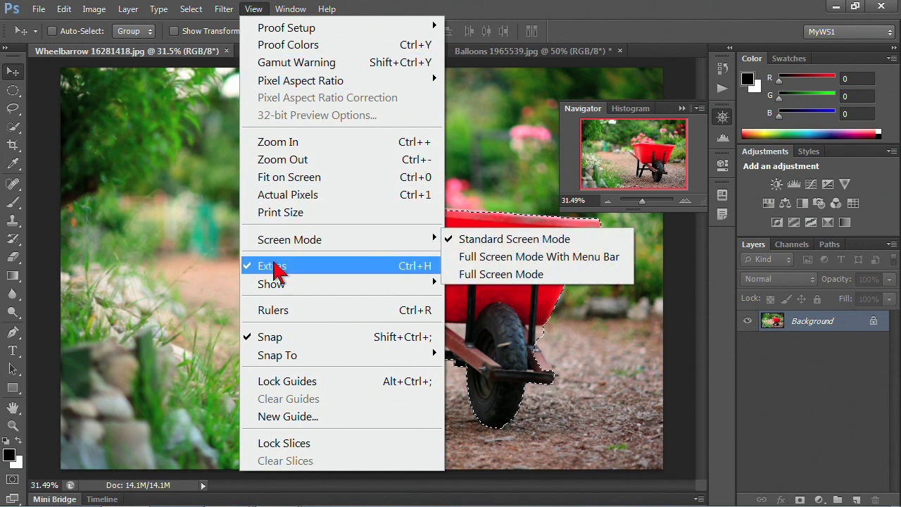
mouse_move(275, 289)
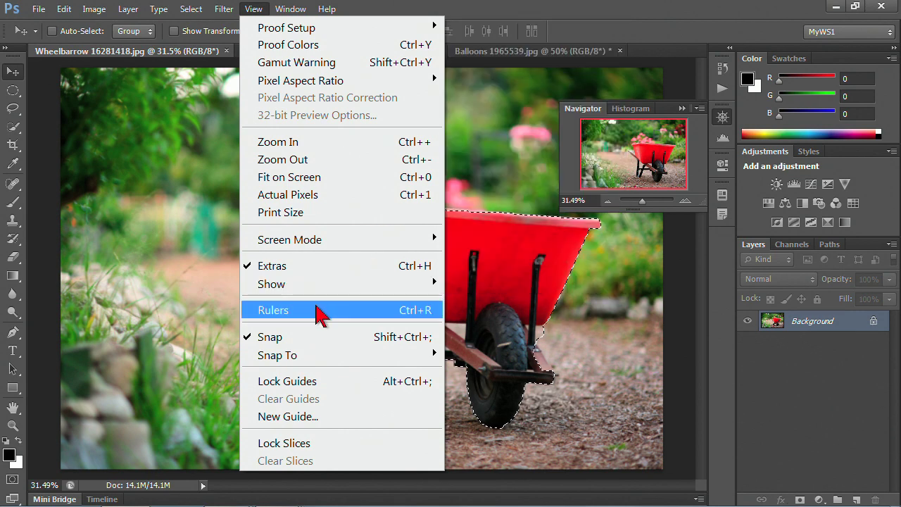
click(341, 313)
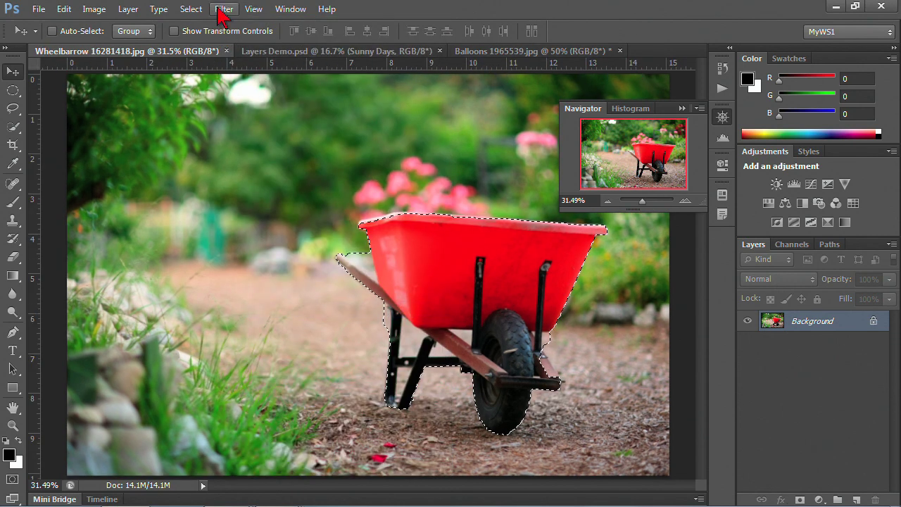
- Turn on the grid via View > Show > Grid, then review the View > Snap To and Show submenus
click(254, 8)
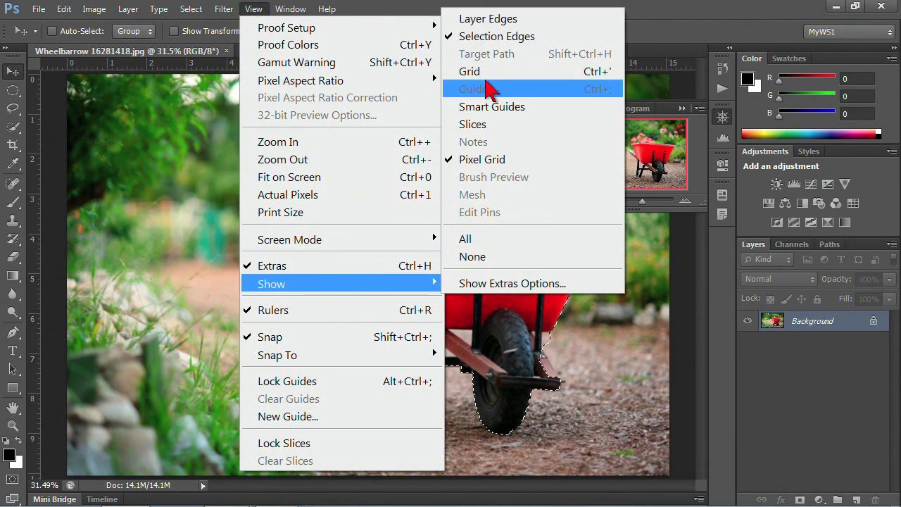
click(487, 75)
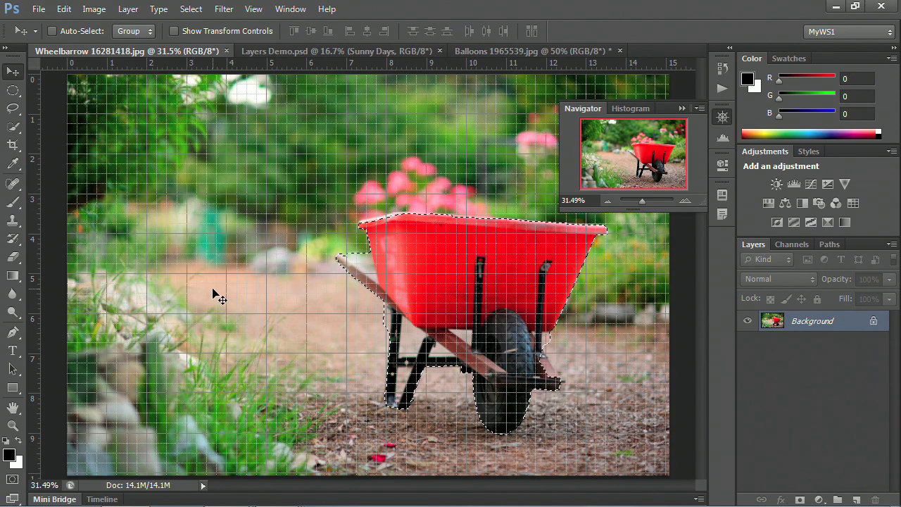
click(252, 9)
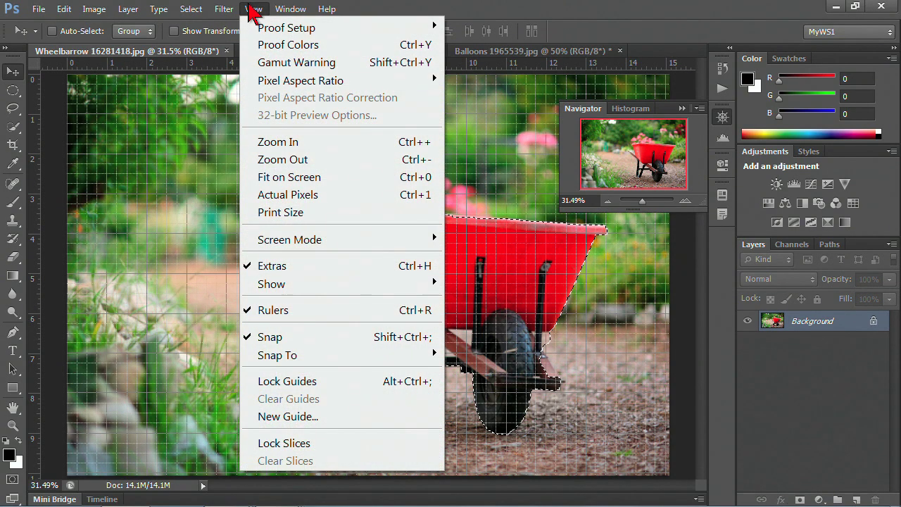
mouse_move(277, 362)
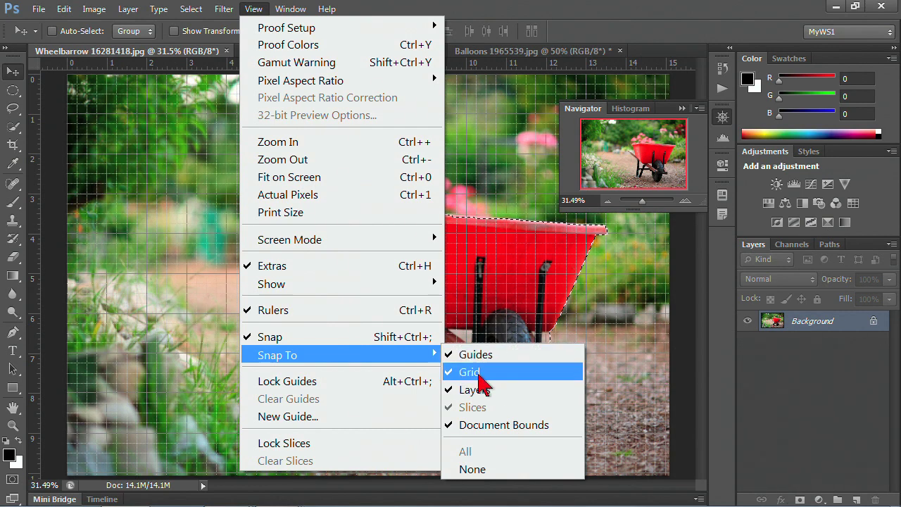
mouse_move(394, 287)
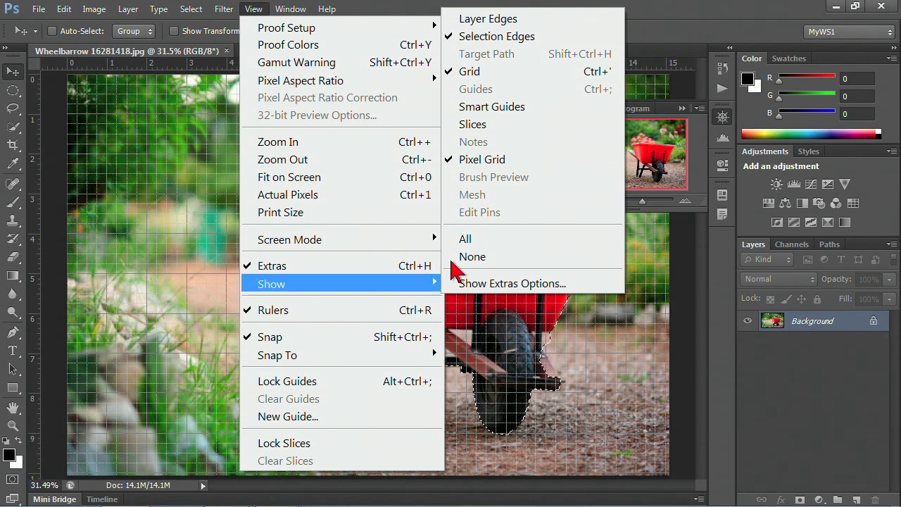
mouse_move(428, 283)
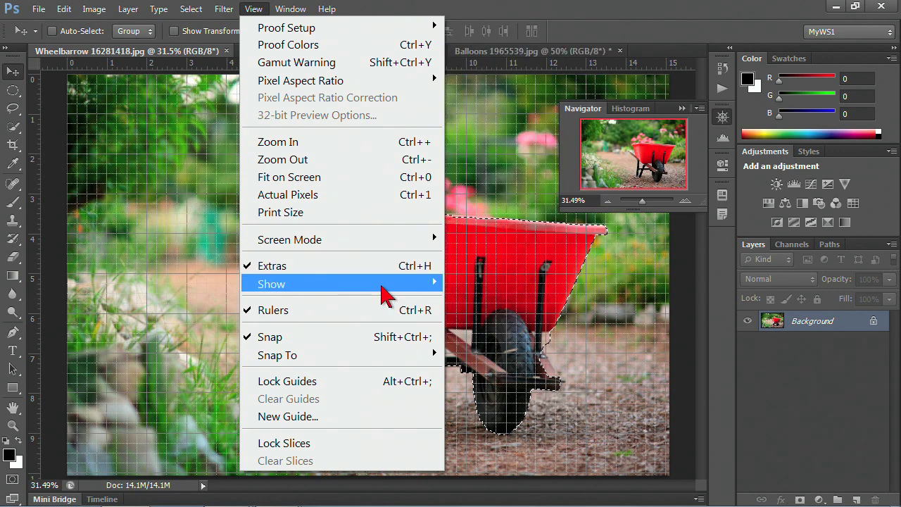
click(64, 9)
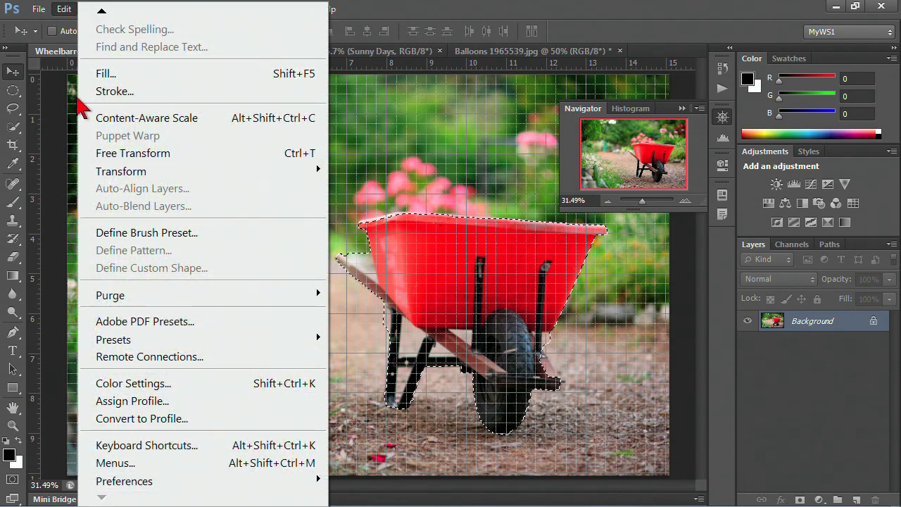
mouse_move(145, 482)
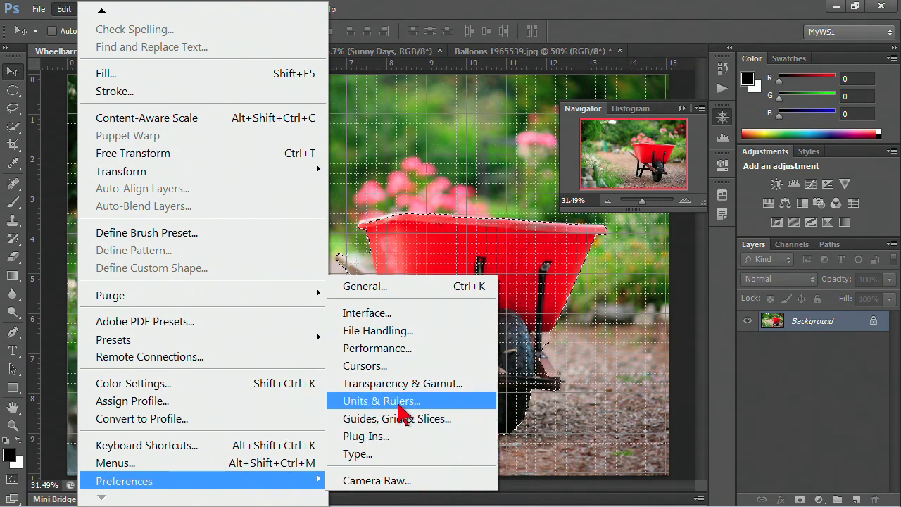
click(399, 404)
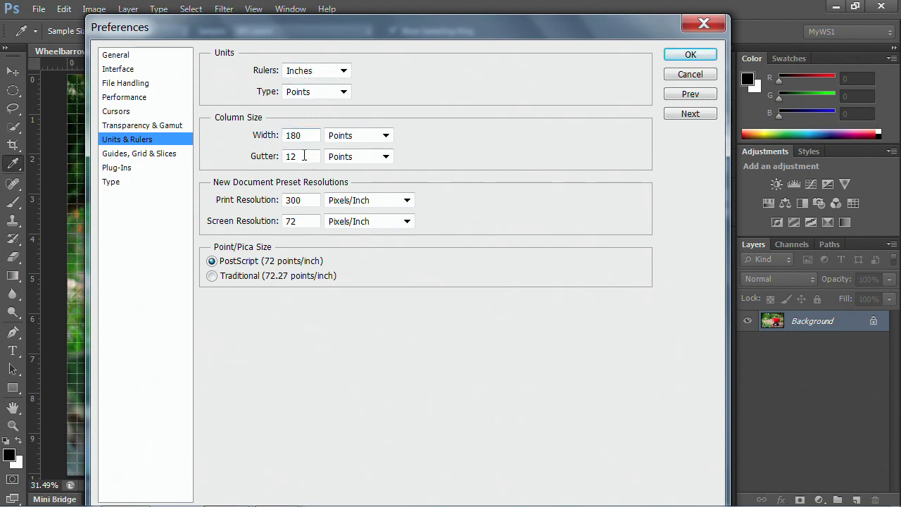
click(139, 159)
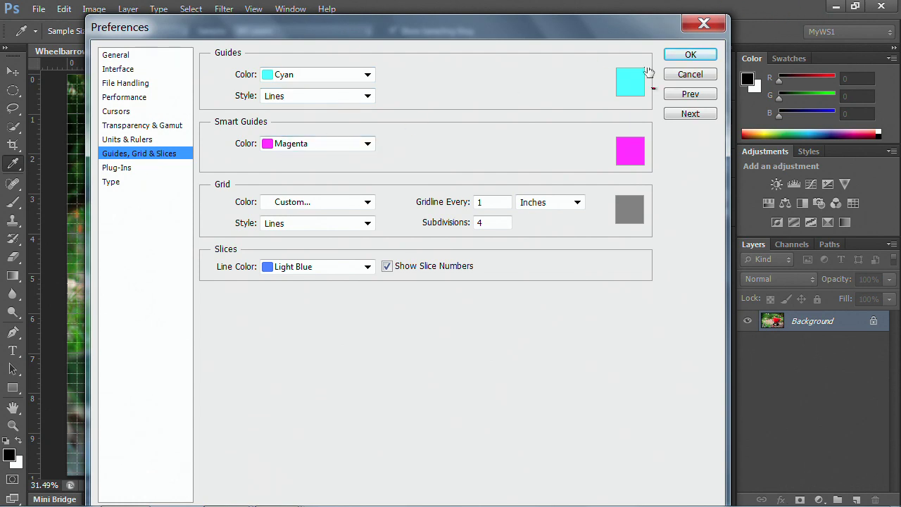
click(687, 74)
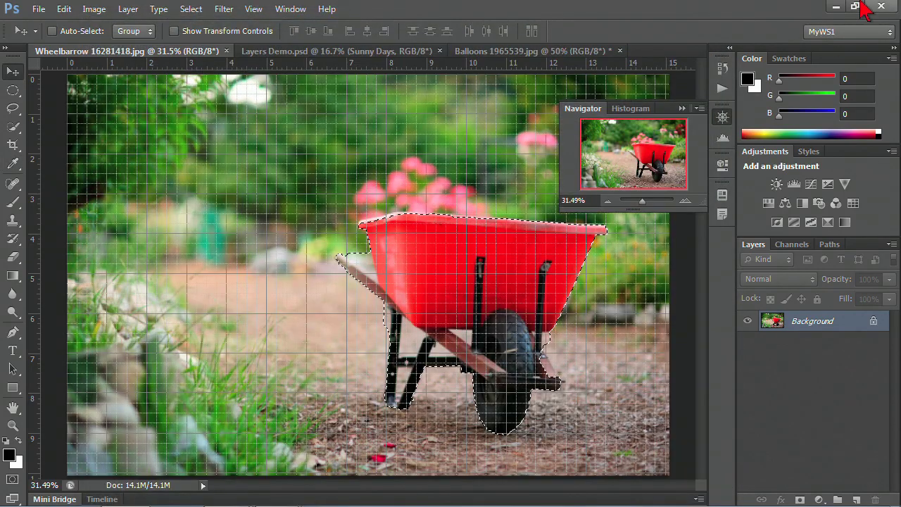